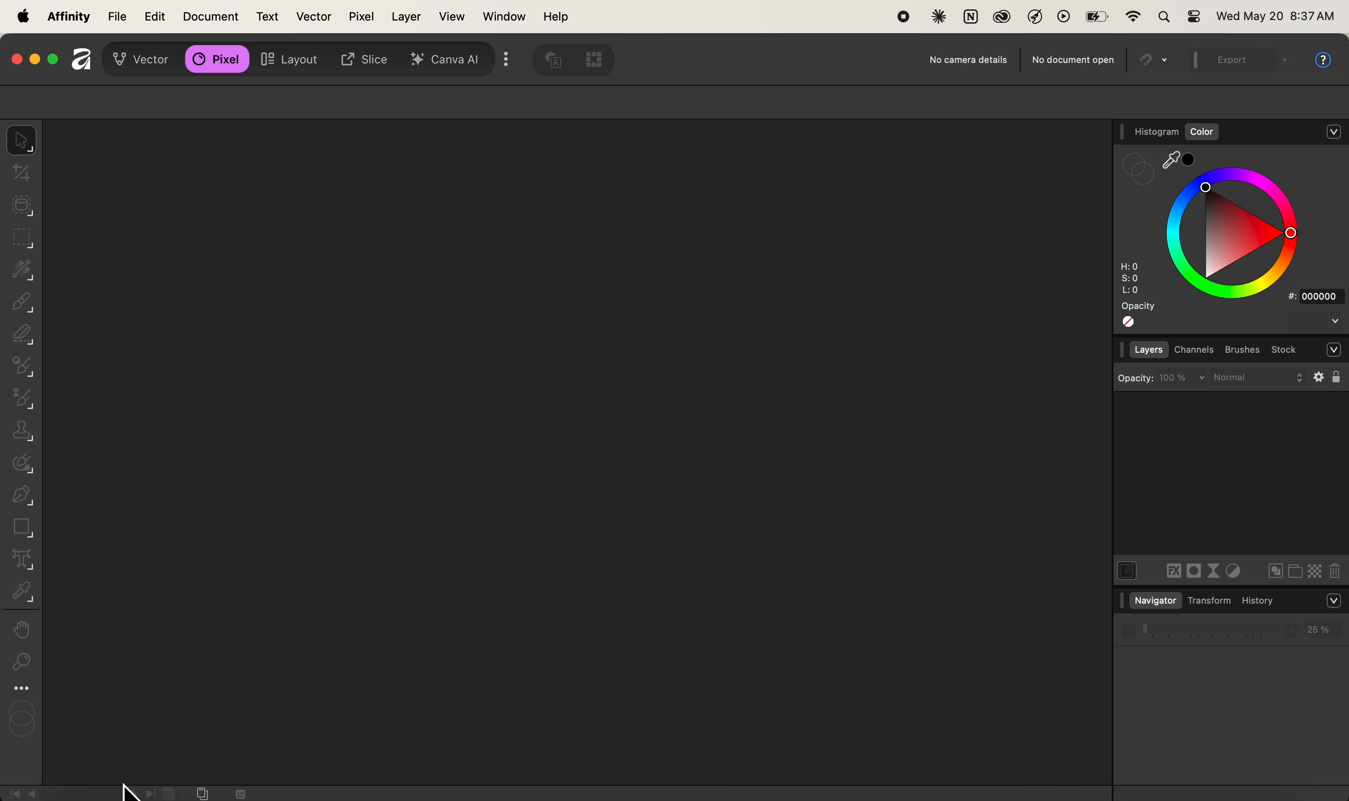
Open Astronaut Composition.af from a Finder window in Affinity
left_click(77, 795)
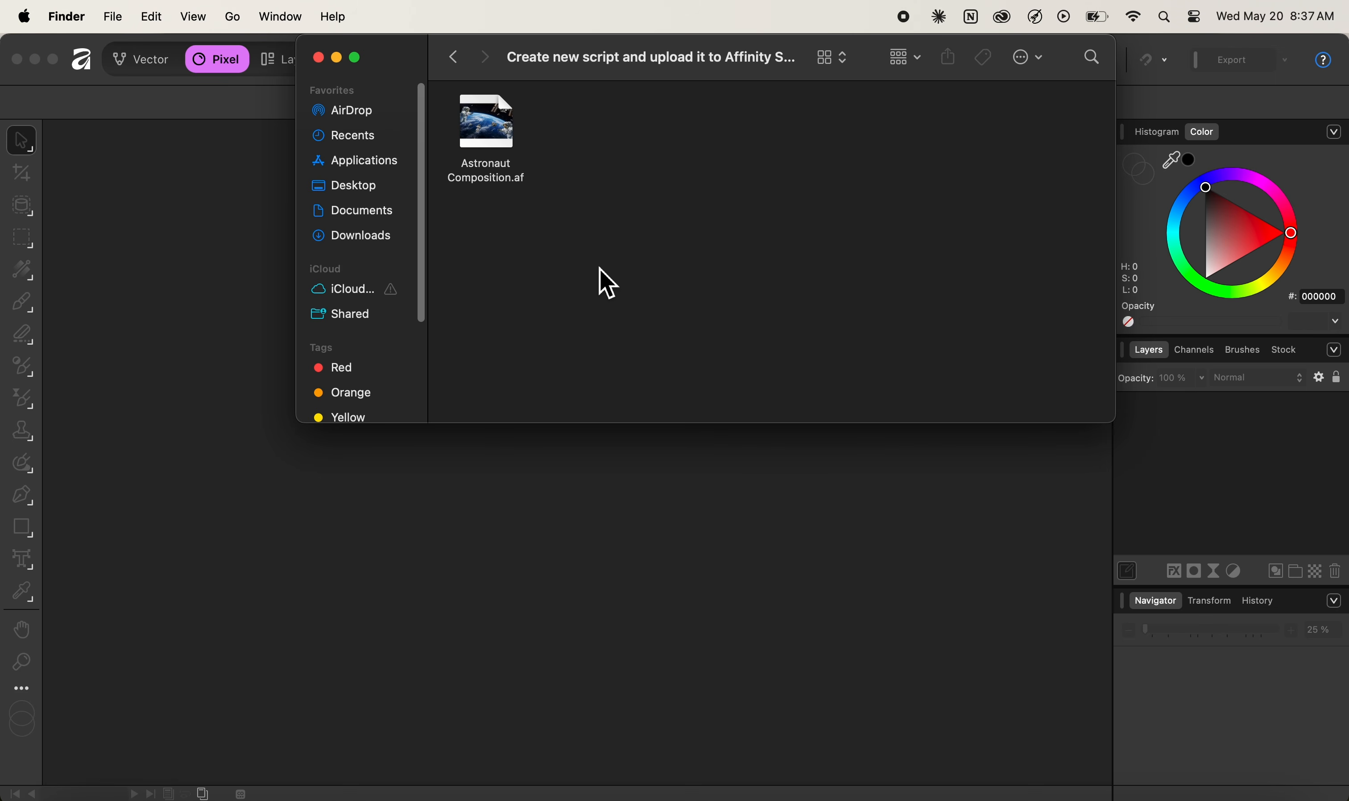
double_click(501, 140)
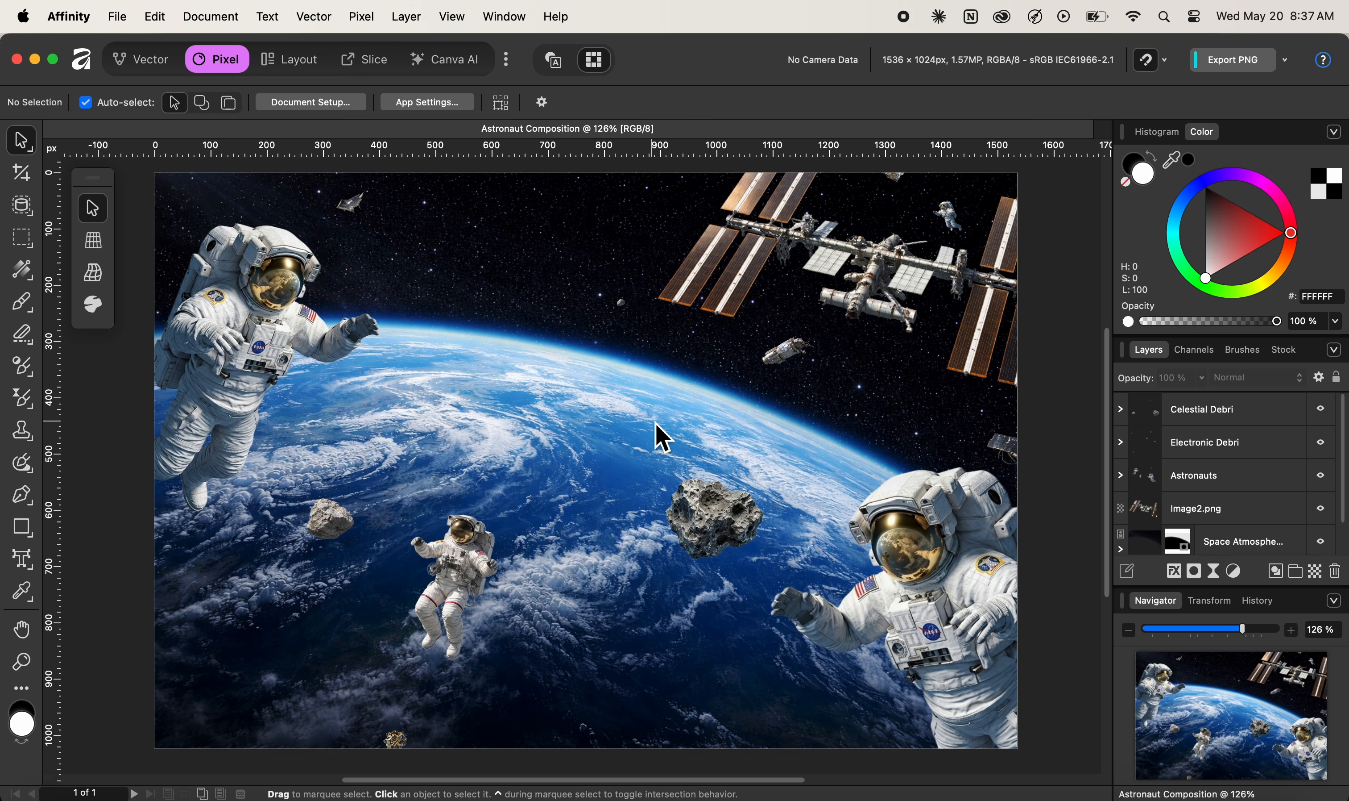
Show the Scripts panel through Window > General > Scripts
left_click(512, 19)
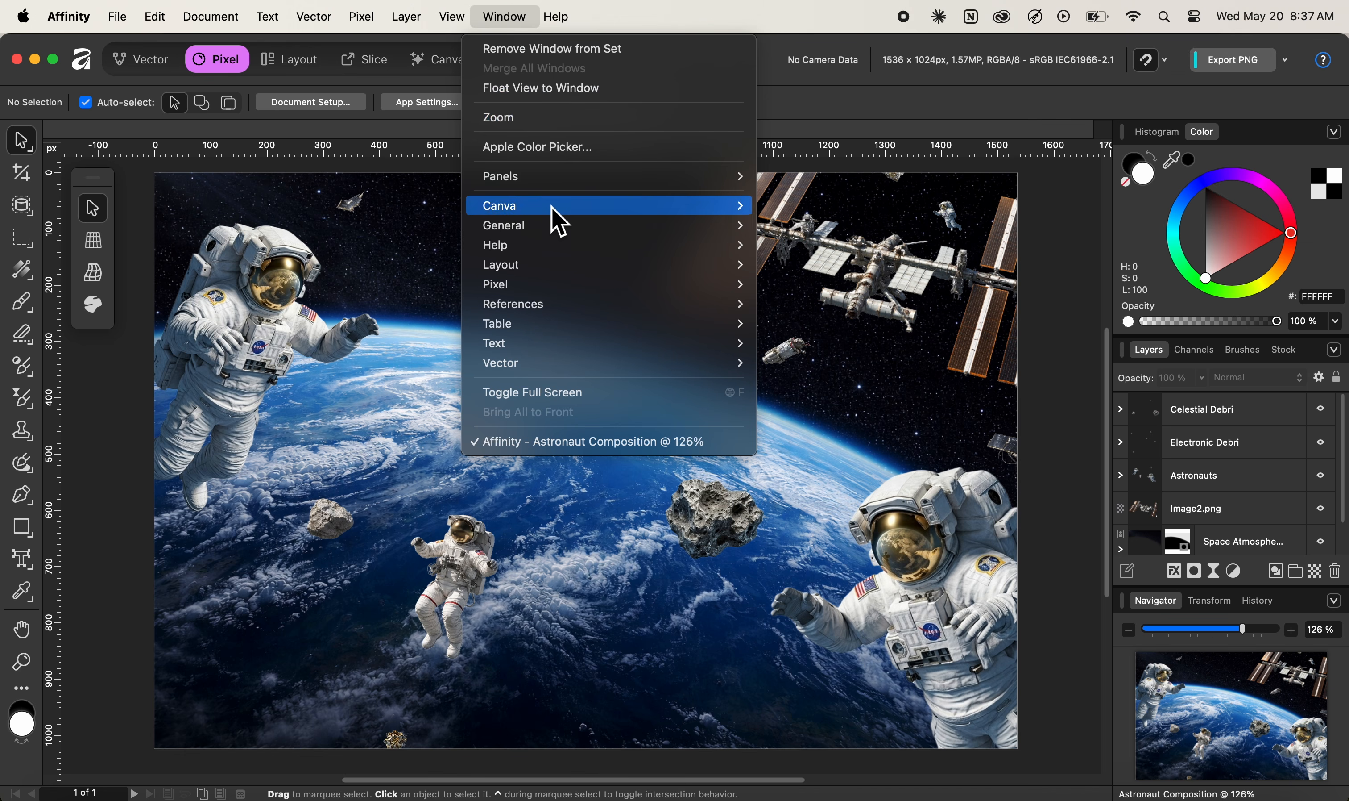
mouse_move(556, 227)
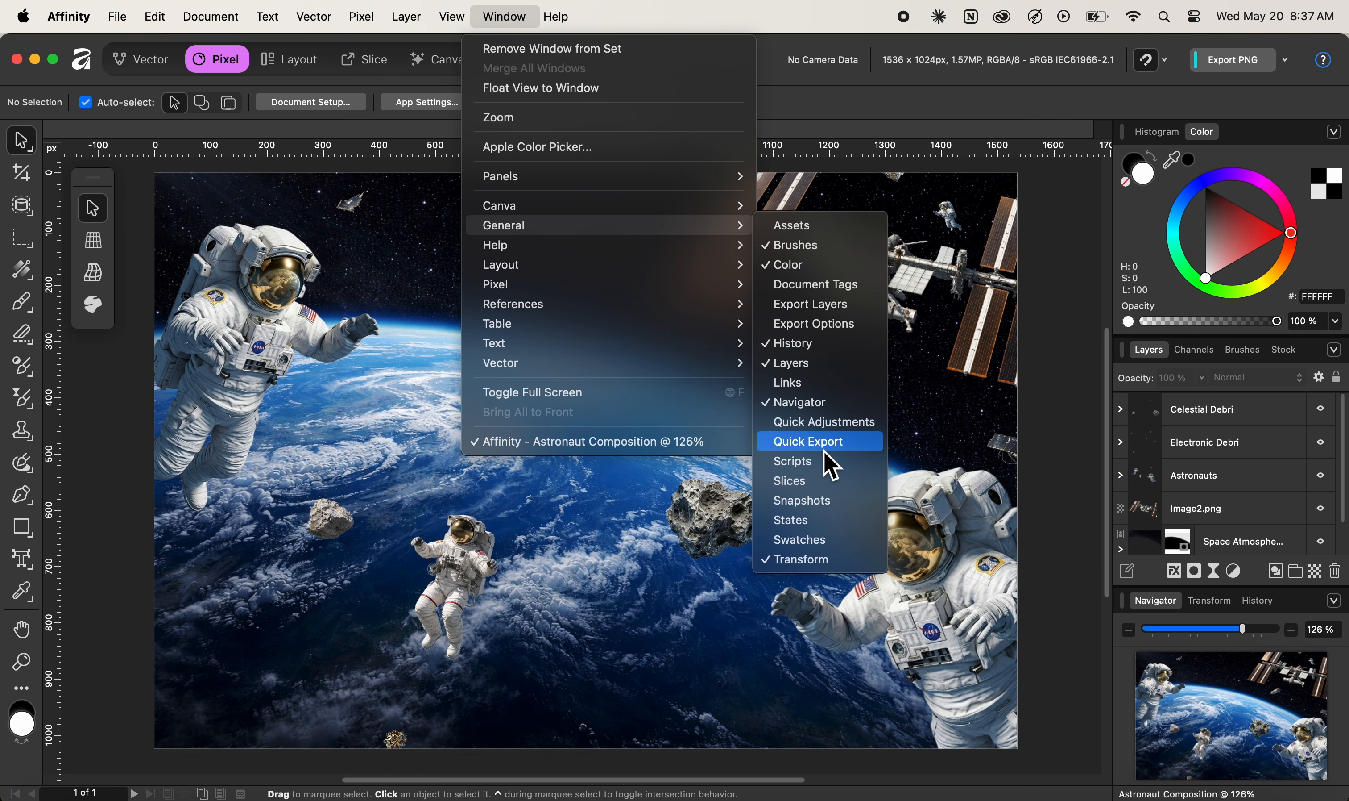
left_click(829, 477)
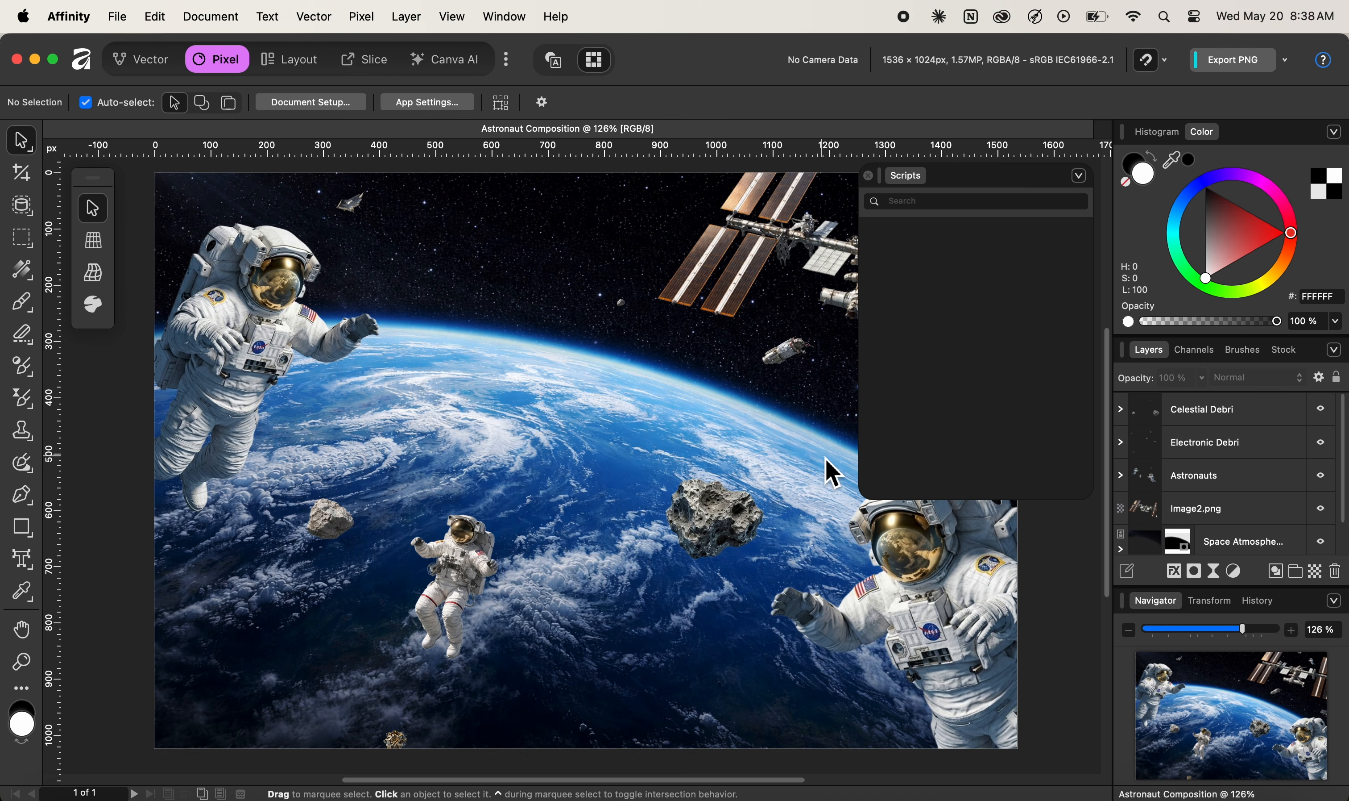
Create a new 'Scripts' category in the Scripts panel and drag the panel left over the astronaut
left_click(1079, 176)
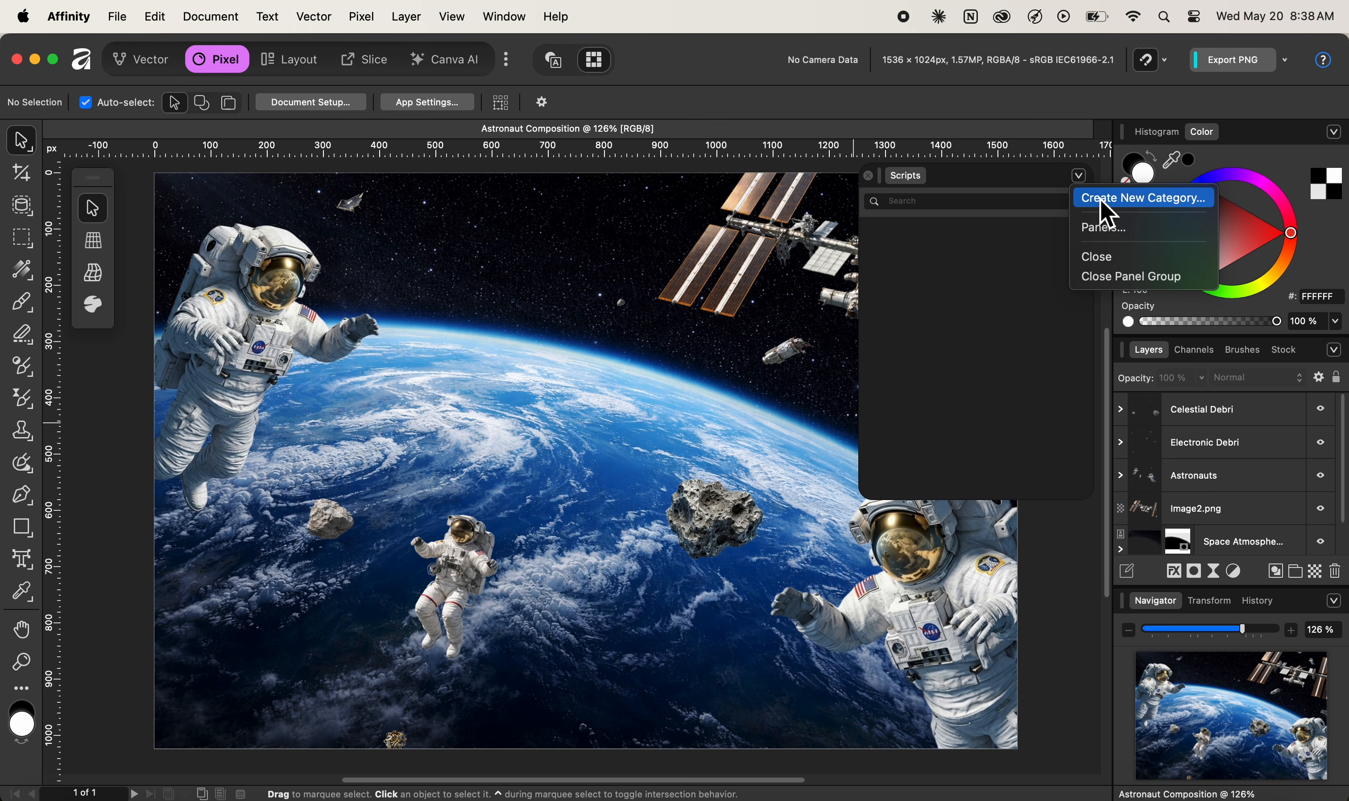
left_click(1106, 214)
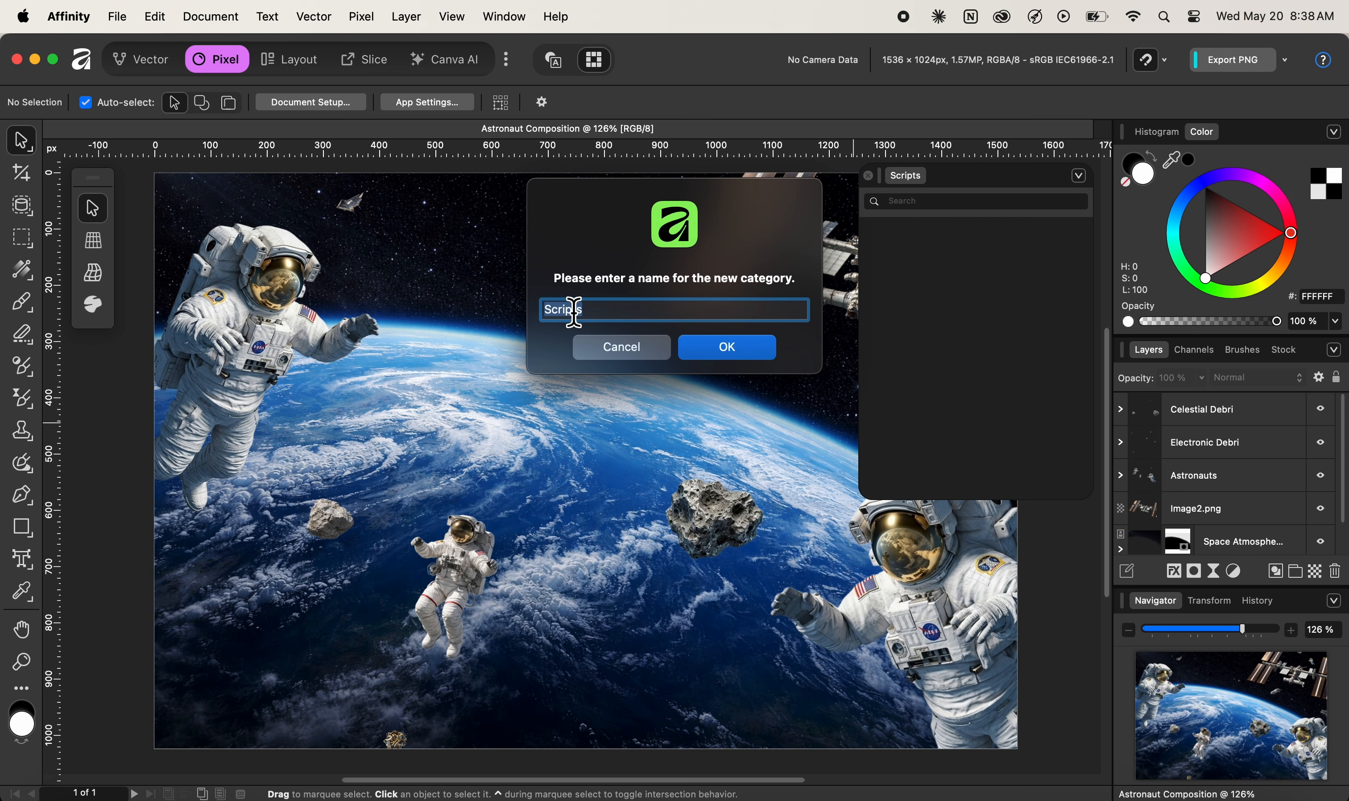
left_click(733, 352)
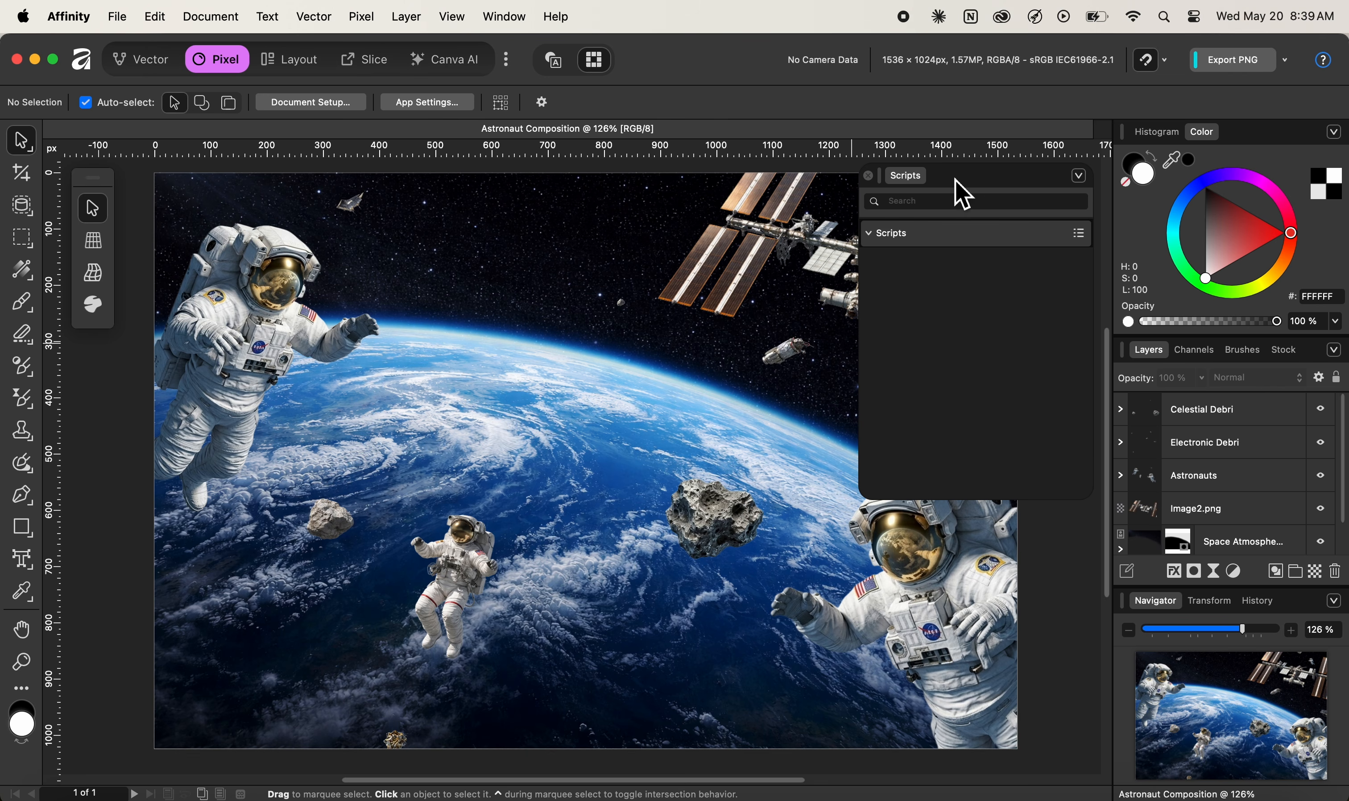
left_click_drag(956, 181, 221, 186)
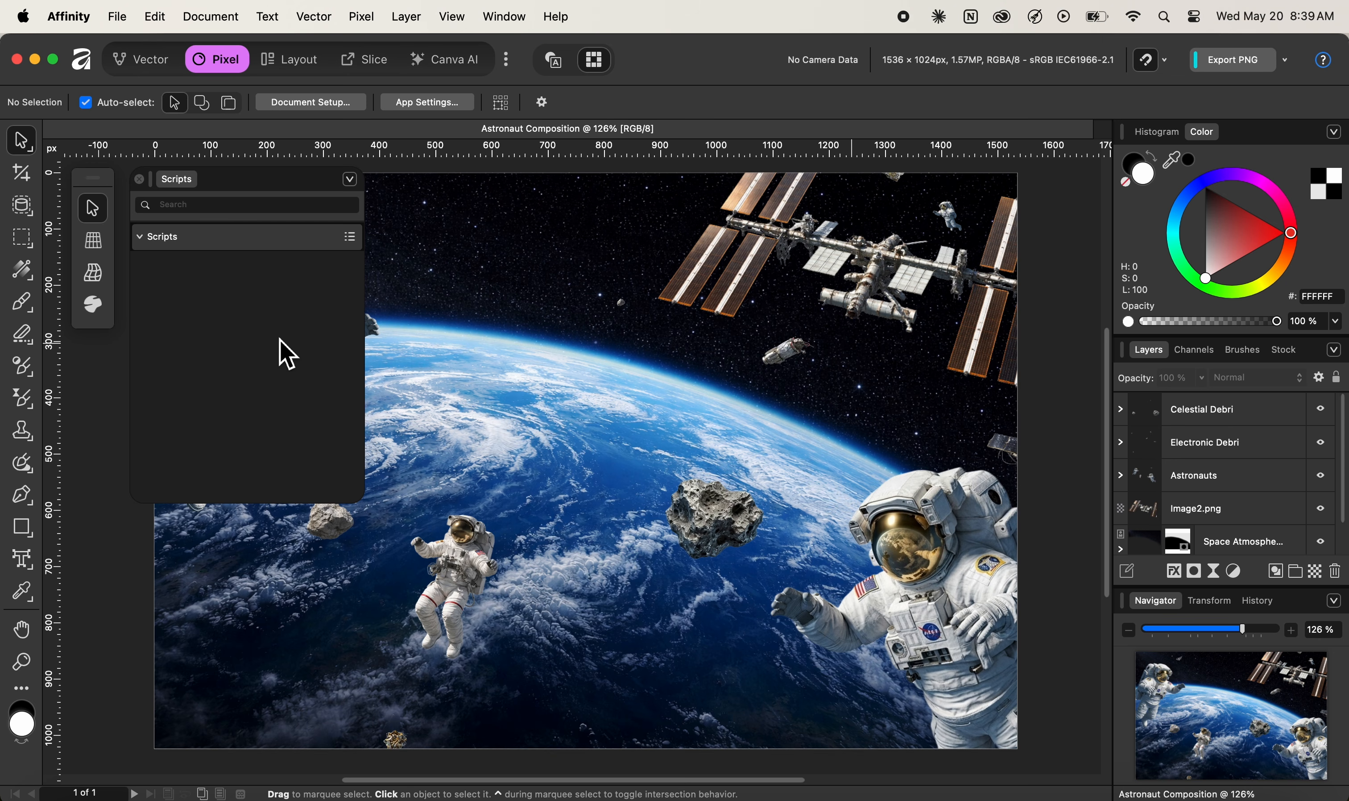
left_click(1023, 795)
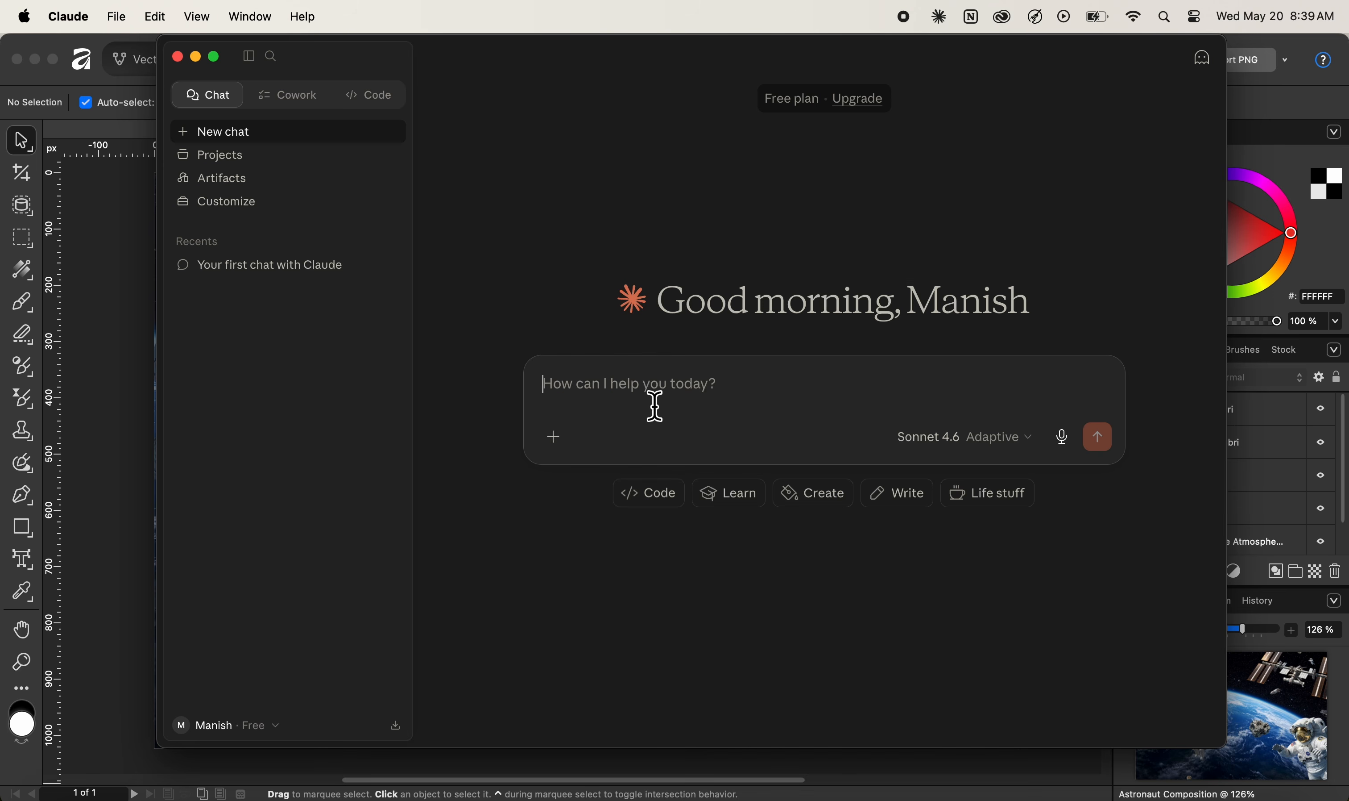
Ask Claude 'Can you see the affinity app?' and move the chat window aside
type("C")
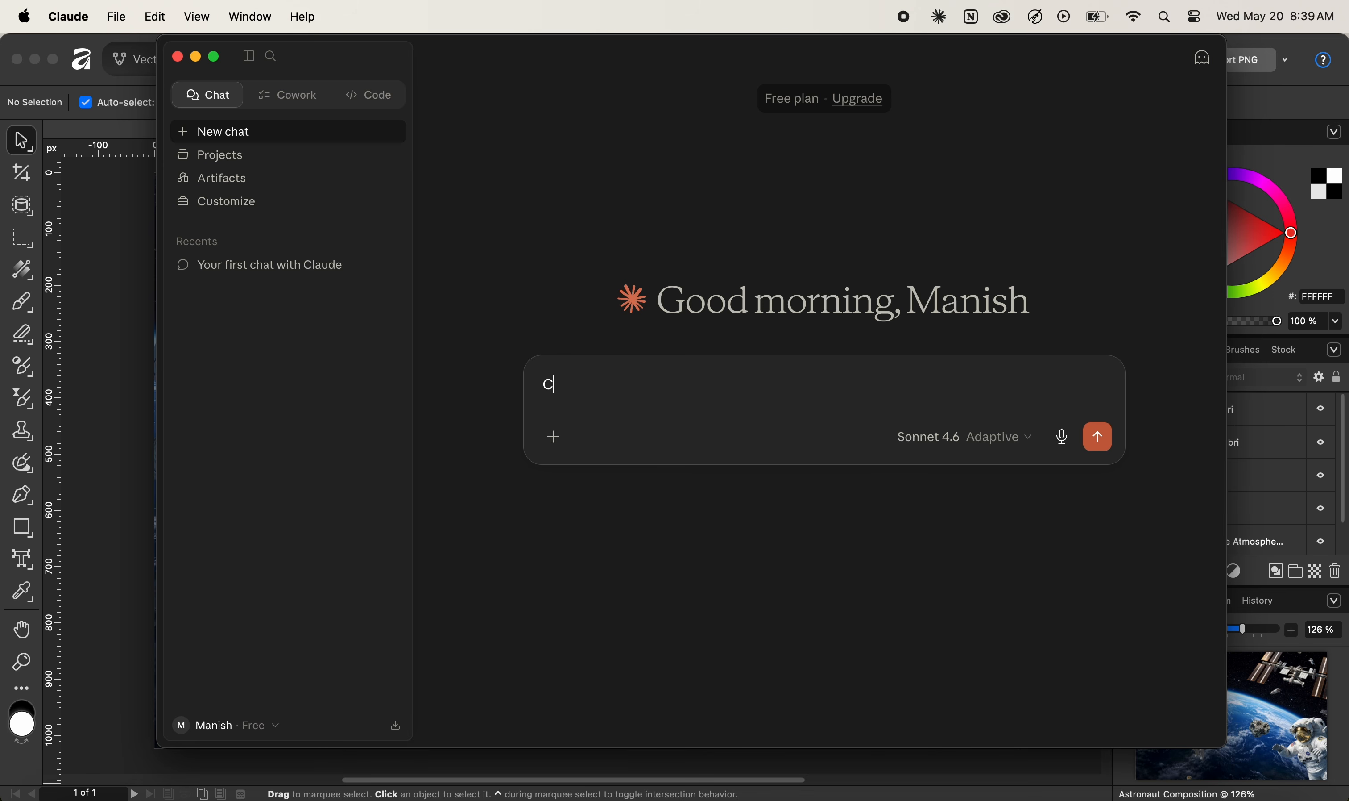
type("an you see the affinity app?")
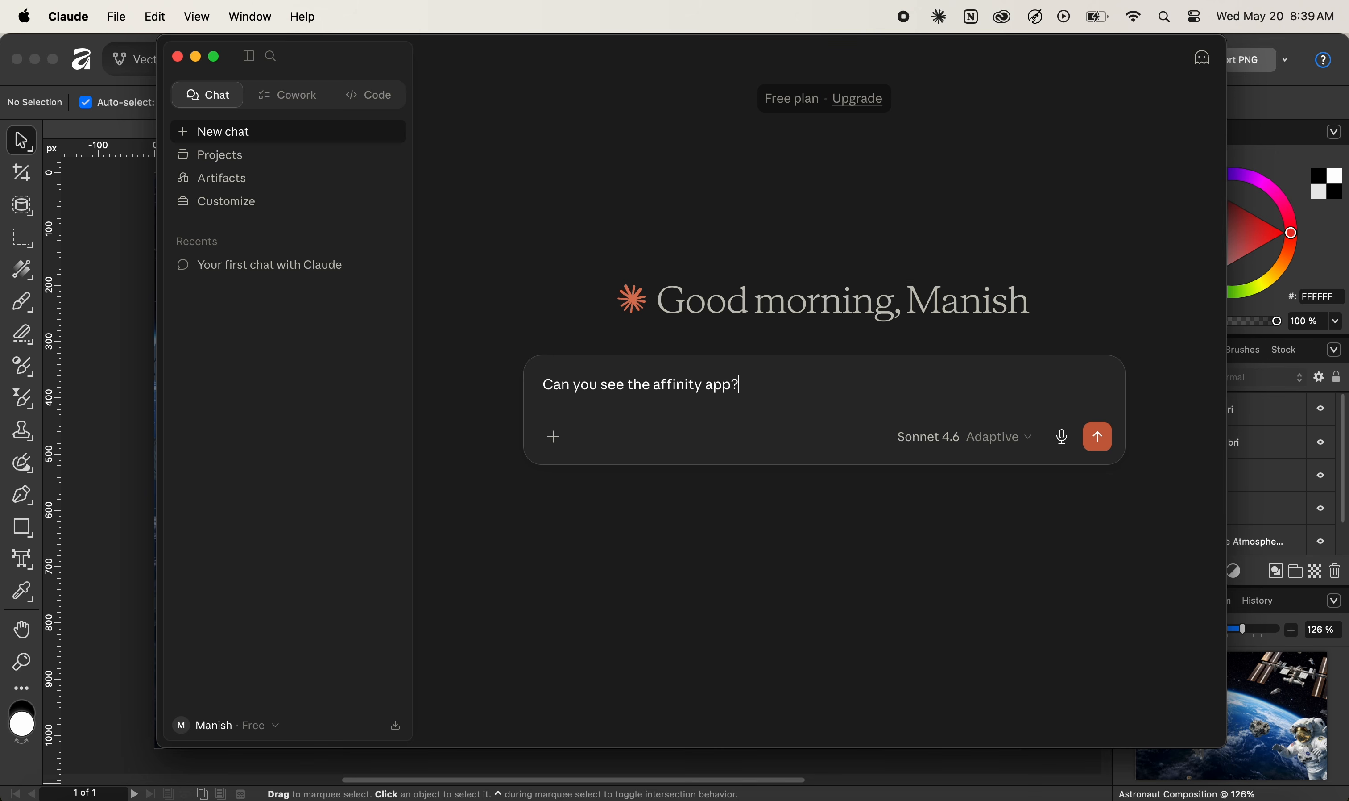
key("Return")
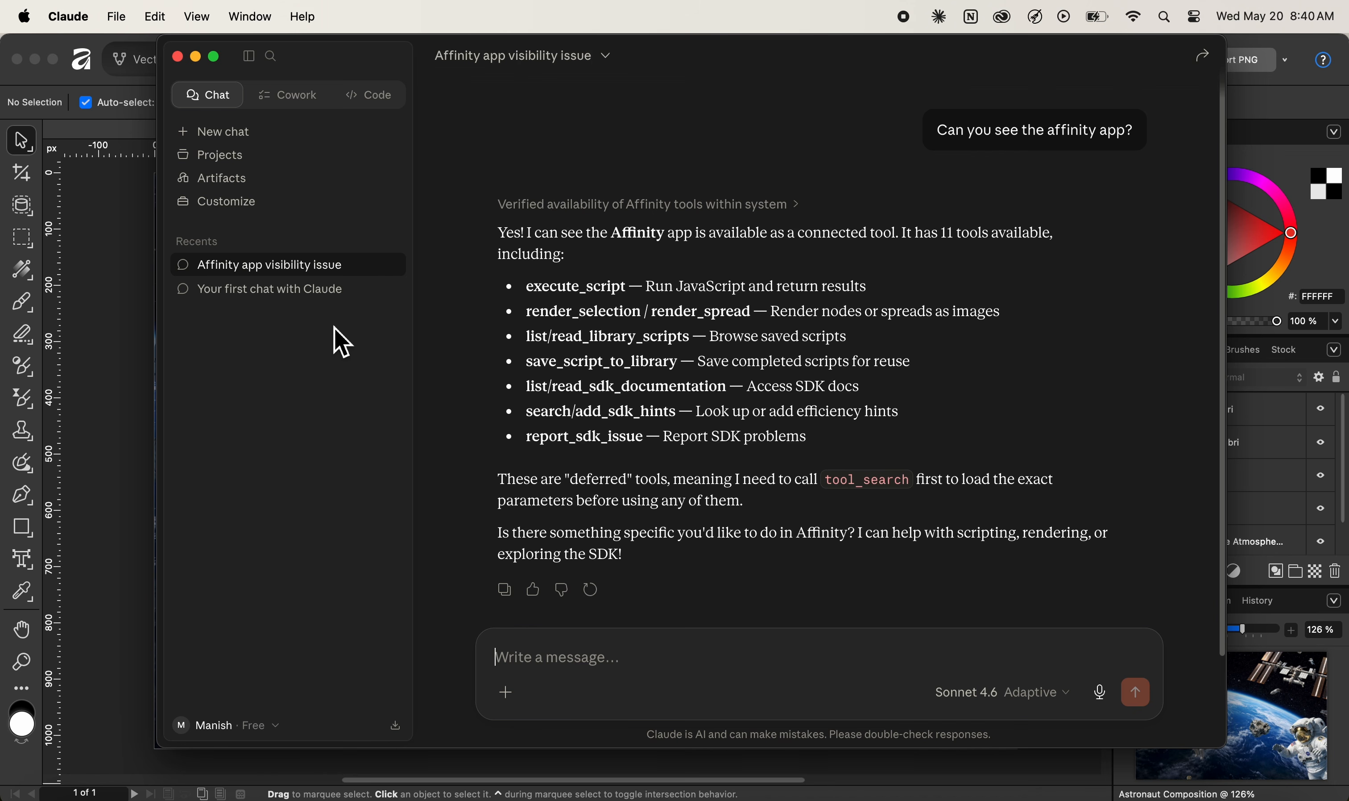
mouse_move(943, 183)
left_click_drag(328, 72, 437, 21)
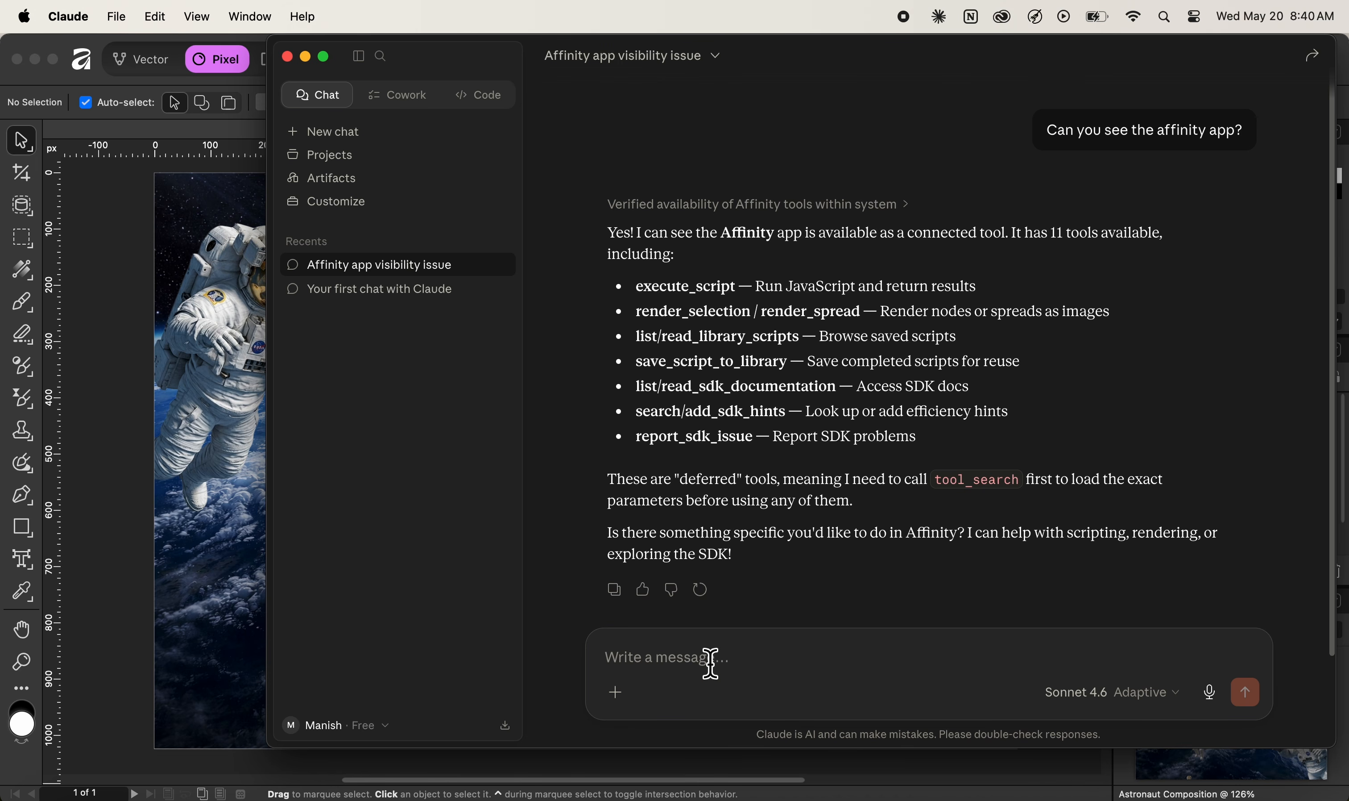
Paste the prepared Pattern Generator script prompt into Claude's message box
key("super+v")
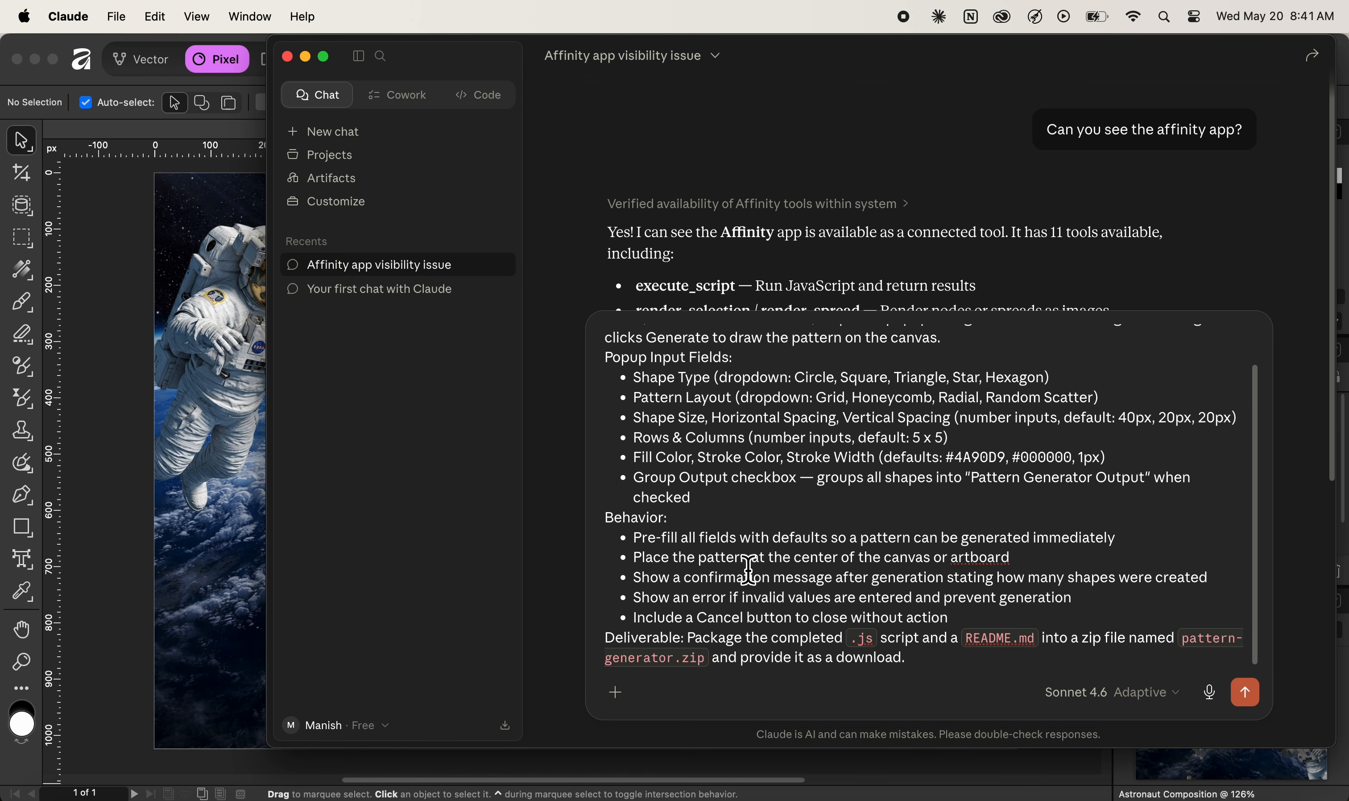
scroll(750, 559, "up", 2)
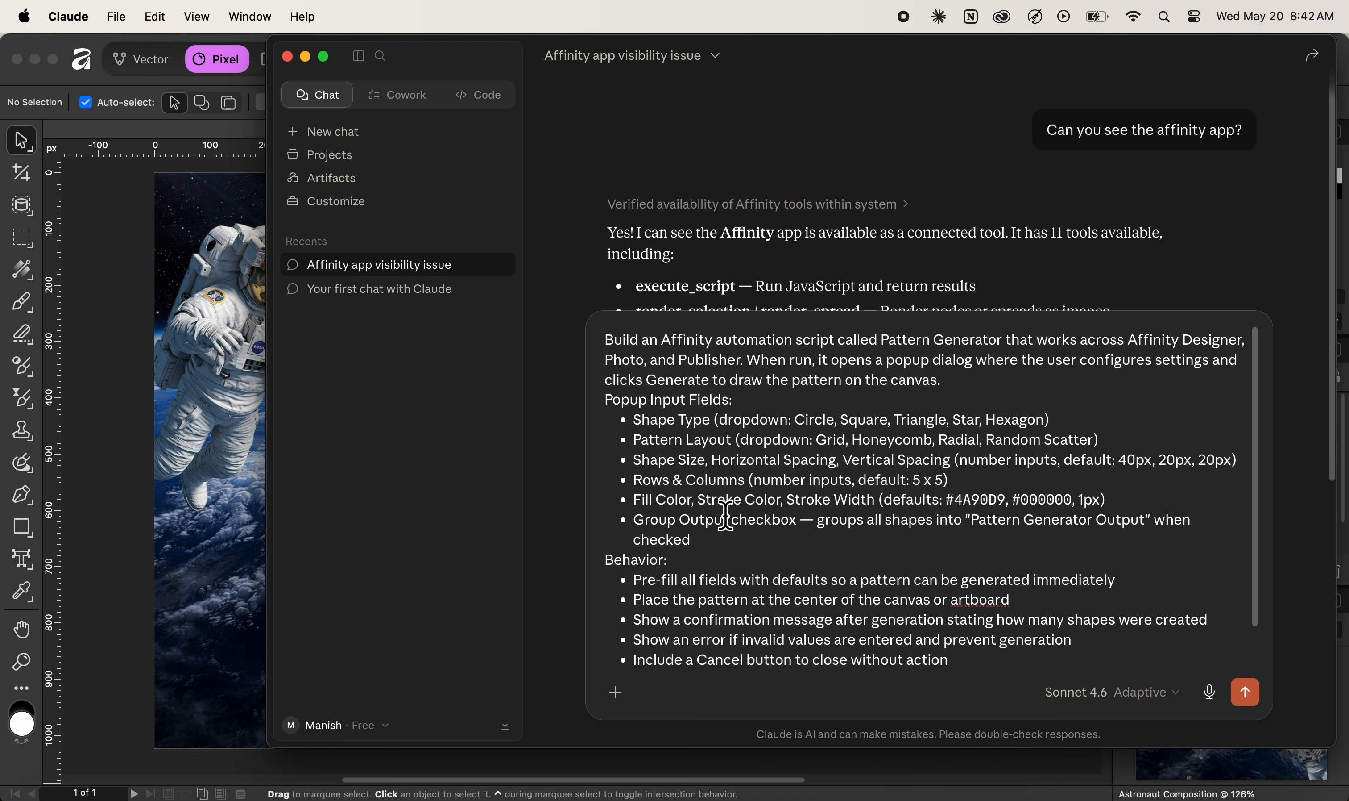
Append the deliverable paragraph requesting the .js script and README.md as pattern-generator.zip
type("Deliverable: Package the completed .js script and a README.md into a zip file named pattern-generator.zip and provide it as a download.")
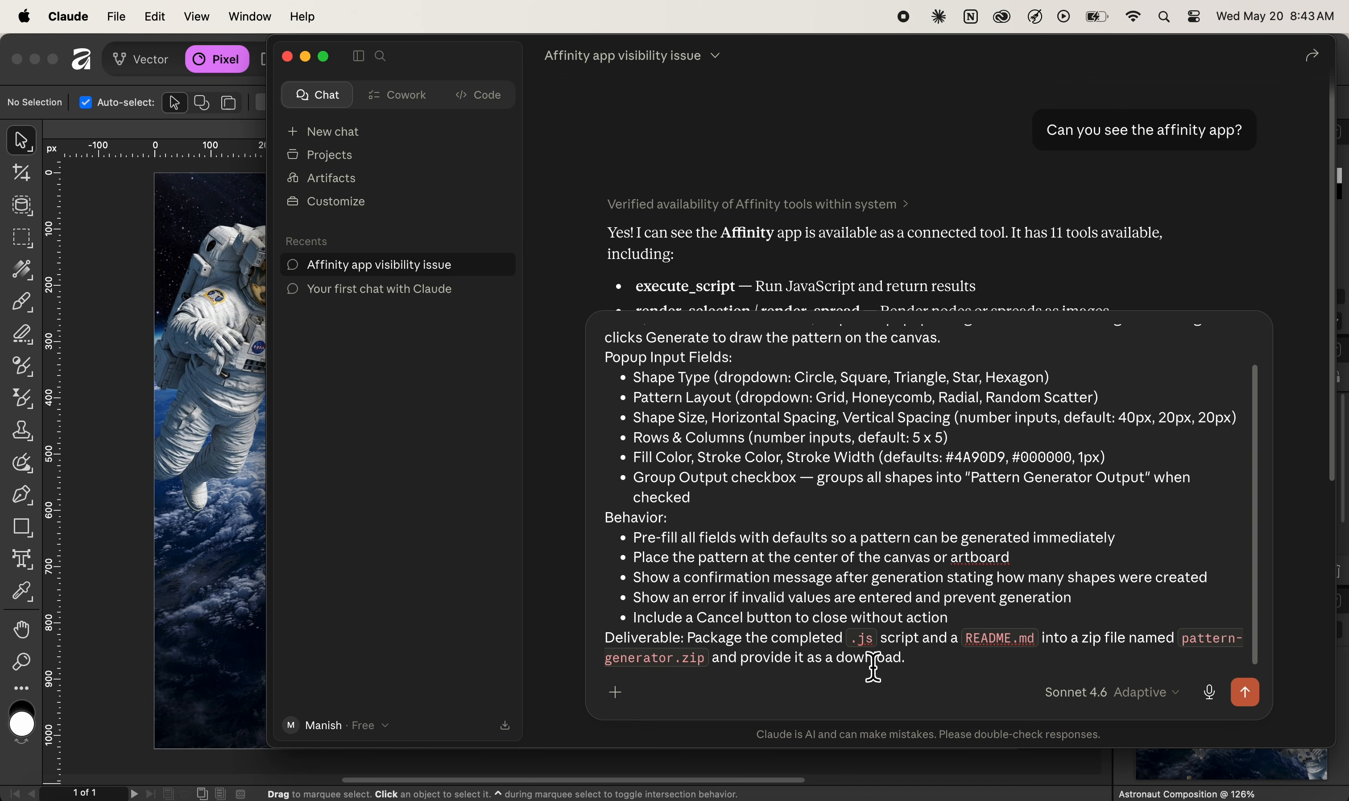
Send the Pattern Generator prompt and reposition the Claude window while it writes the script
left_click(1245, 692)
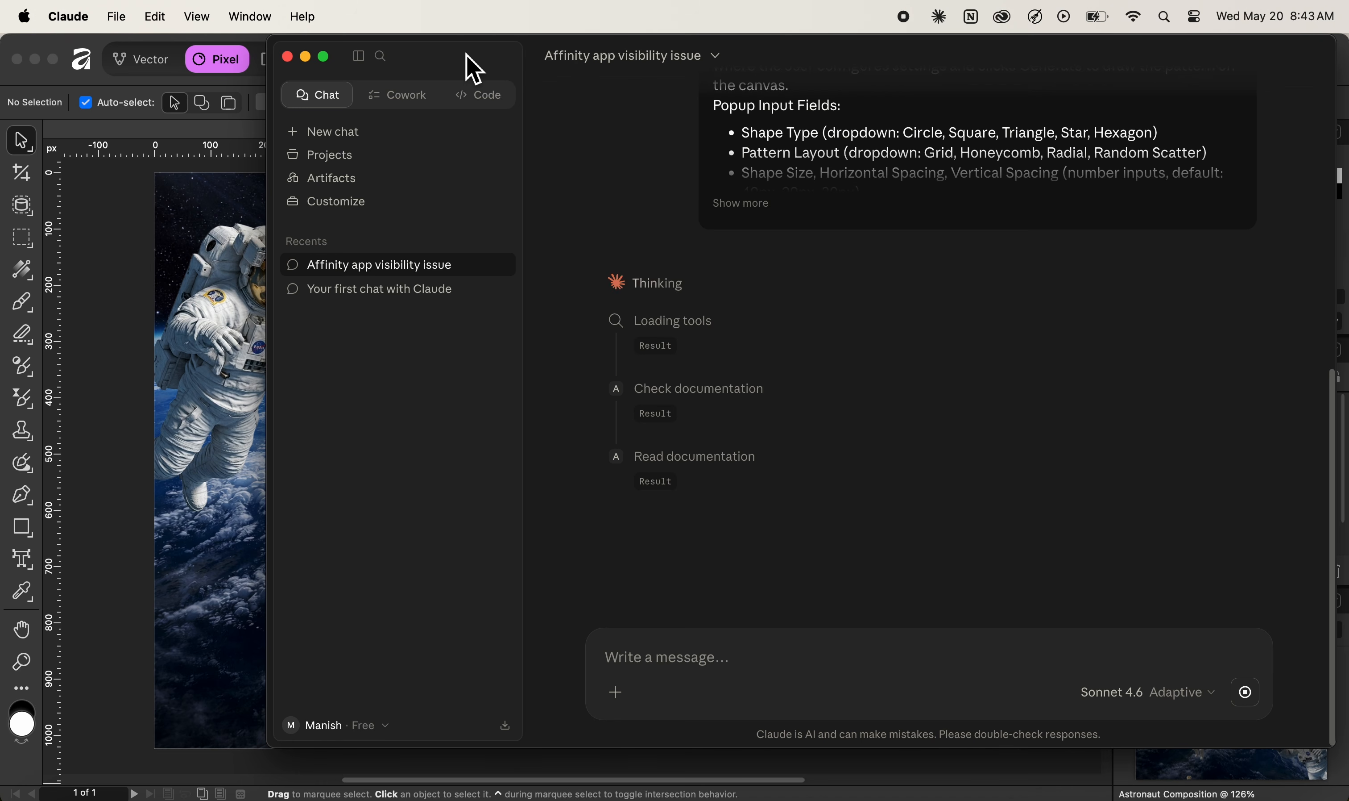
left_click_drag(468, 55, 1033, 15)
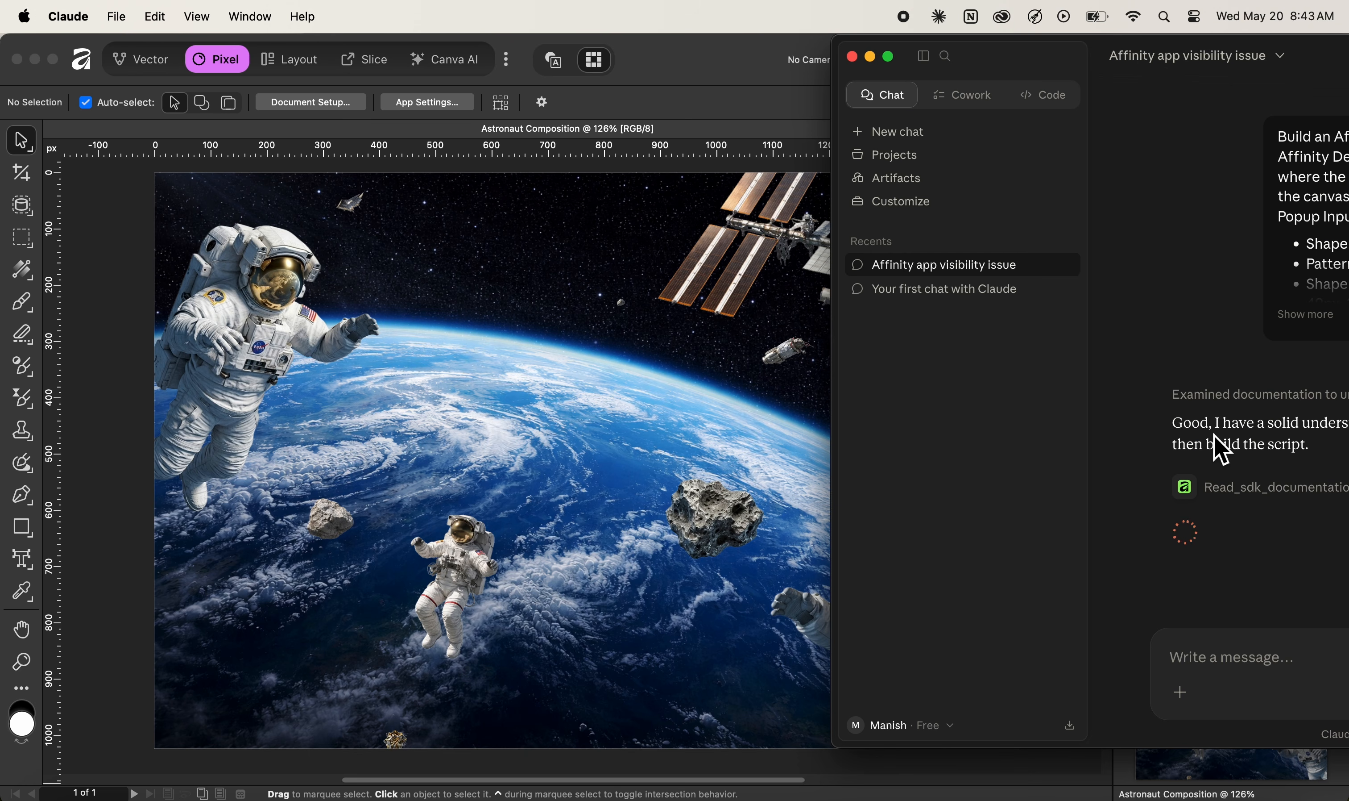
left_click_drag(1013, 67, 763, 51)
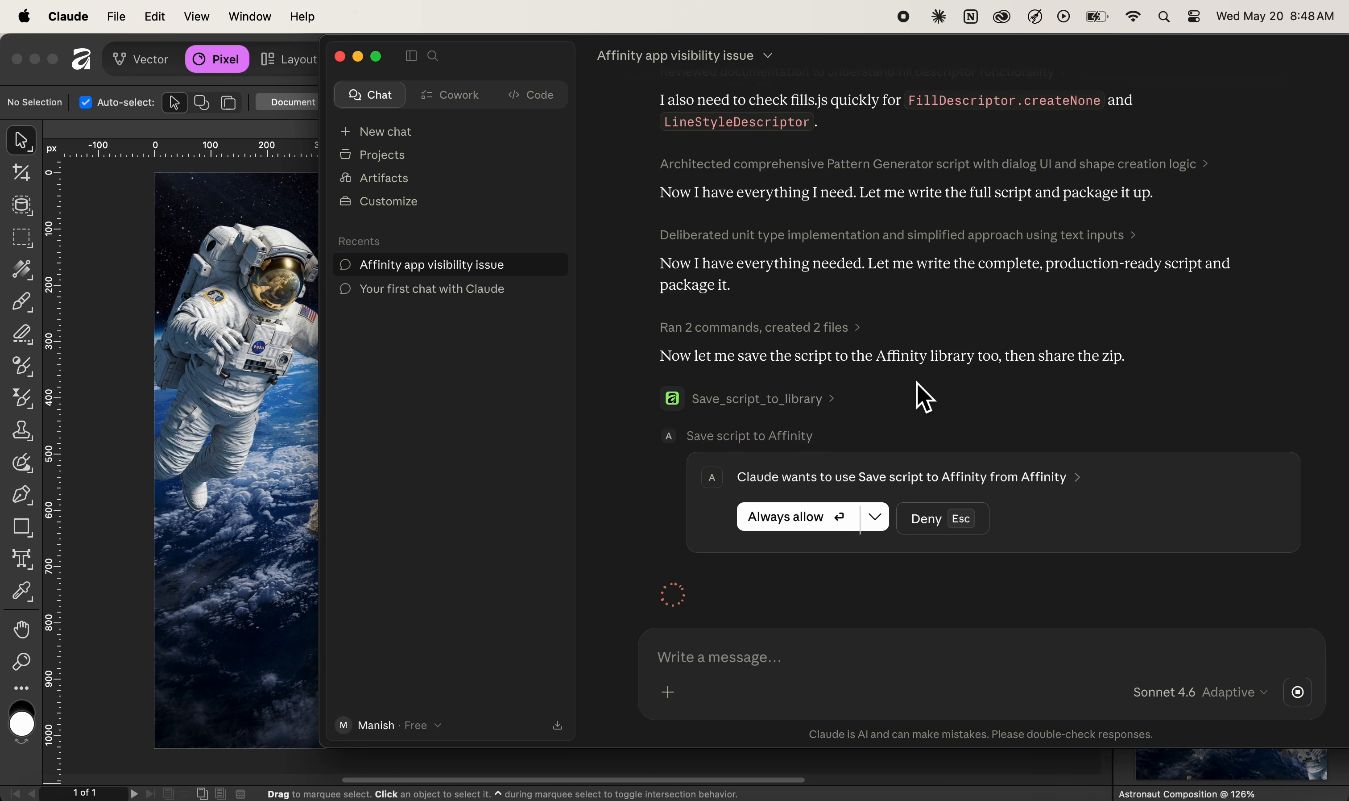
Grant Claude's save-to-Affinity permission with Allow once
scroll(920, 390, "down", 2)
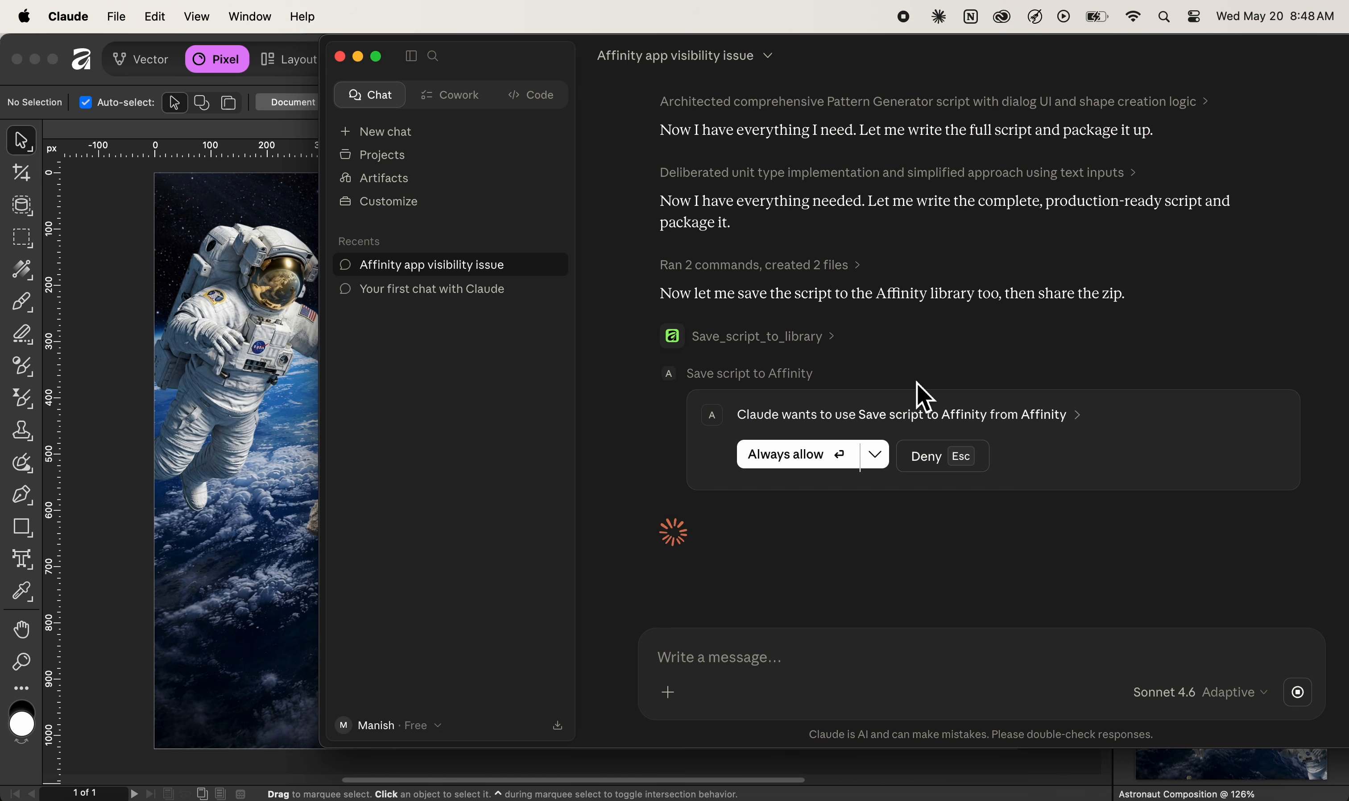
left_click(872, 459)
left_click(812, 498)
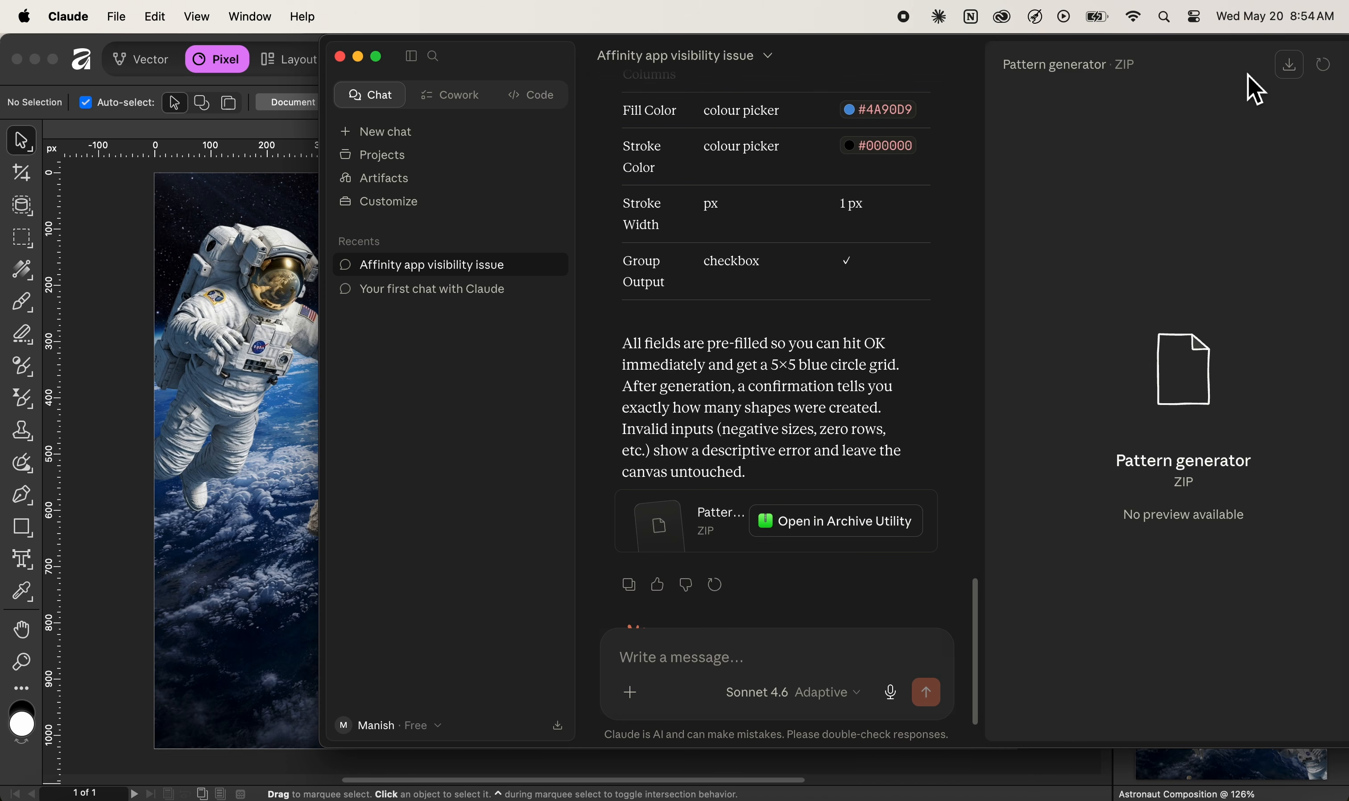
Save the Pattern generator ZIP into the Downloads folder
left_click(1292, 69)
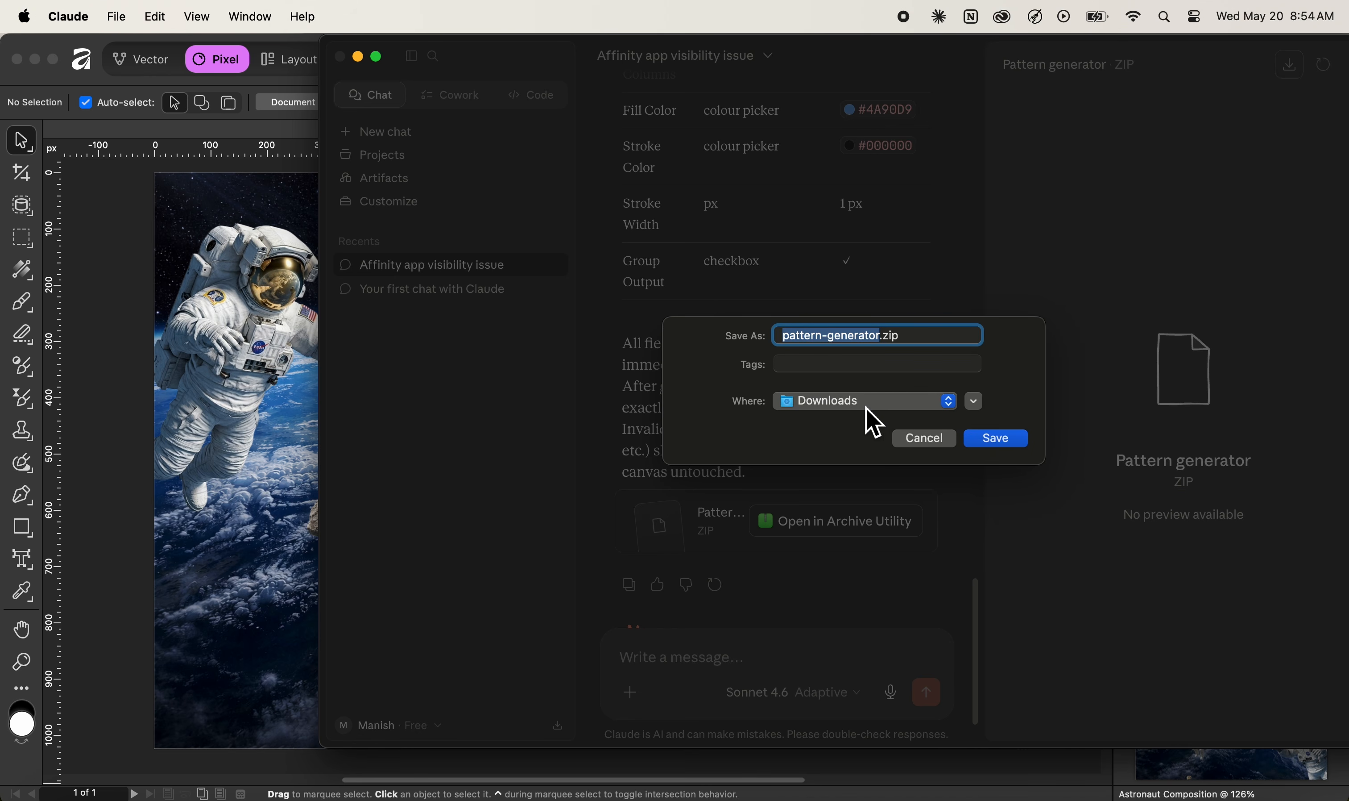
left_click(994, 439)
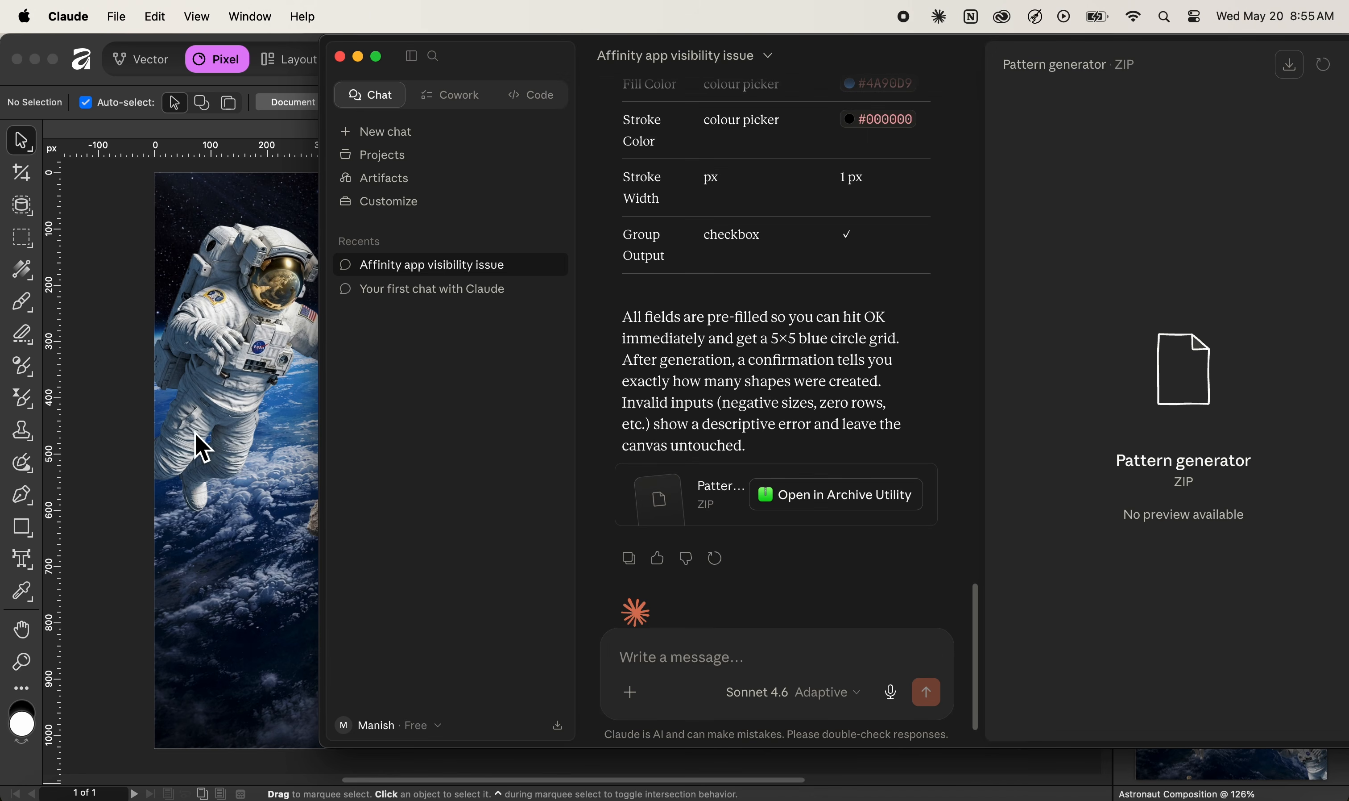
left_click(150, 452)
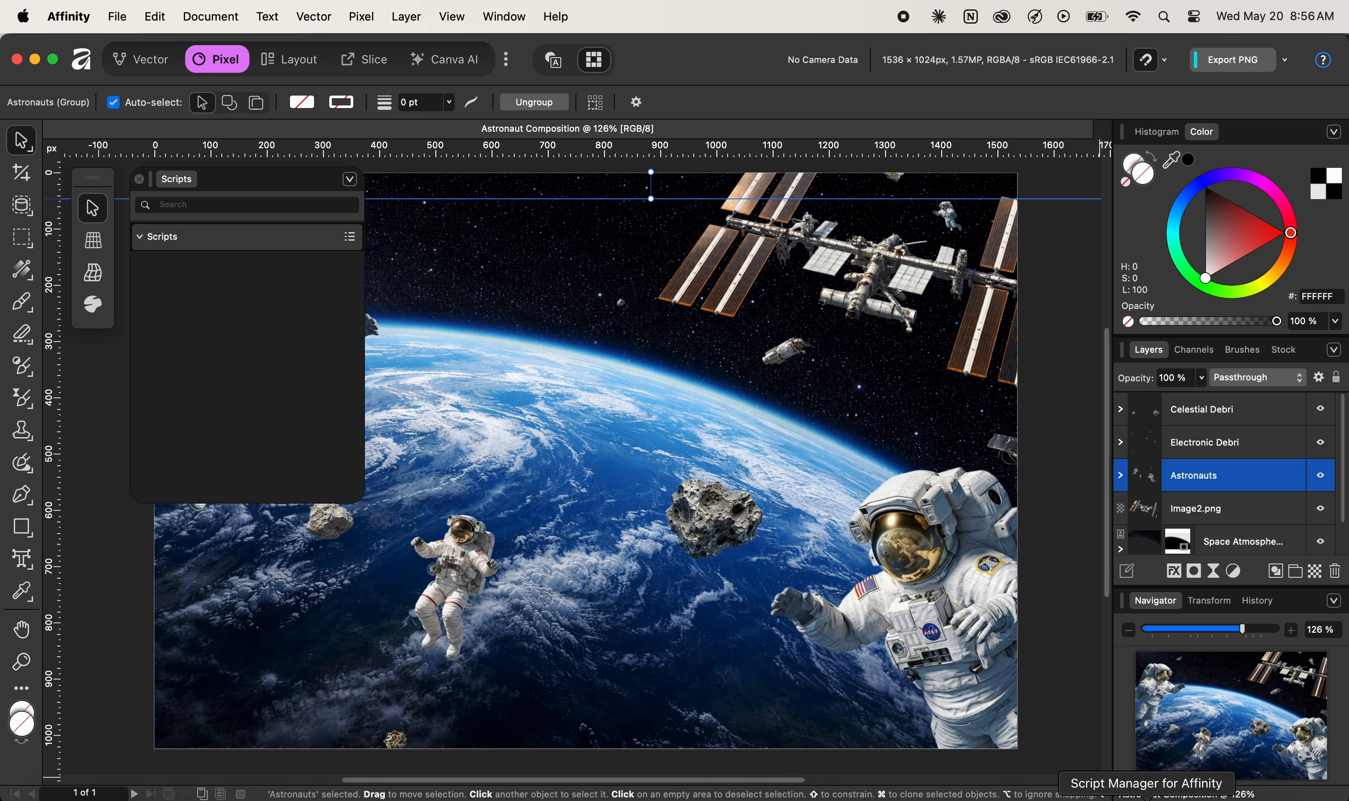
Launch Script Manager for Affinity from the Dock
left_click(1147, 798)
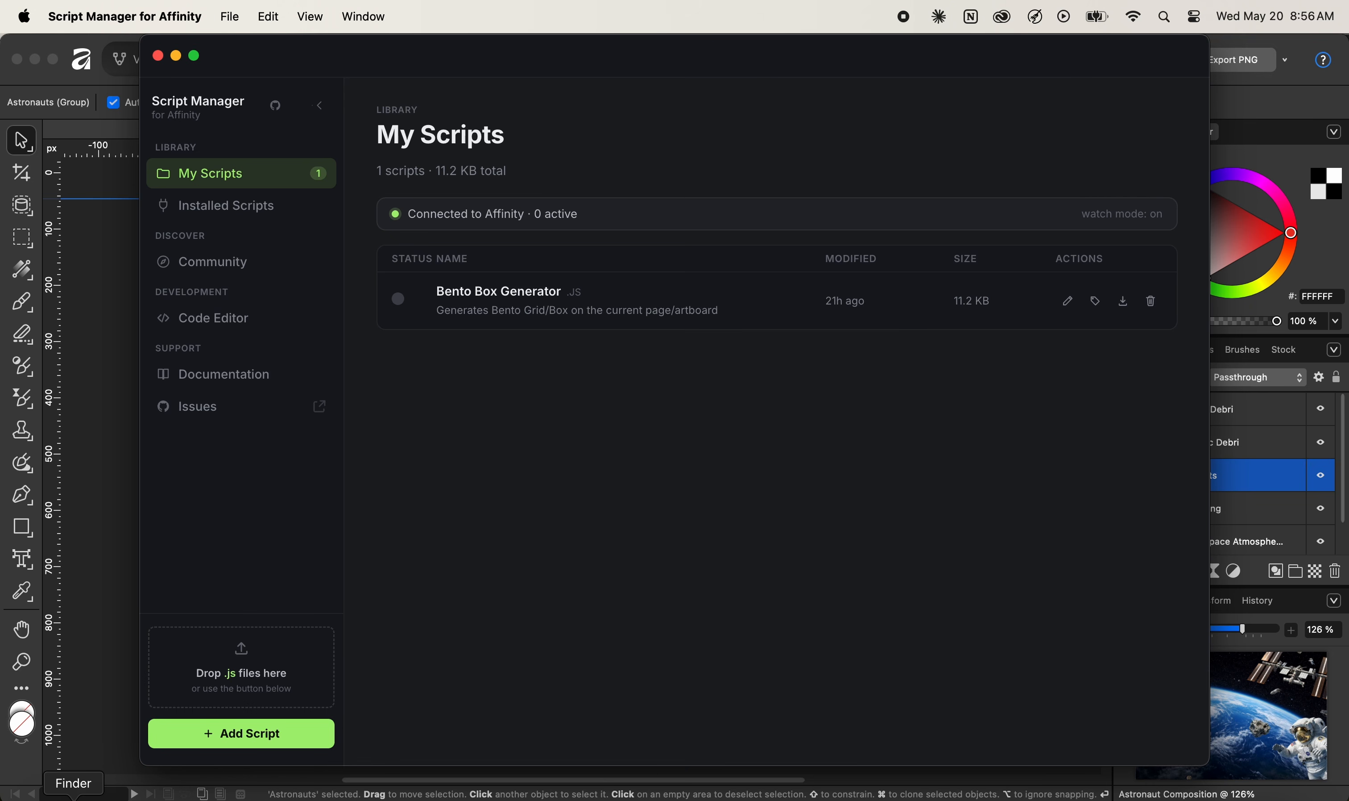
Bring up a Finder window showing the folder that holds Astronaut Composition.af
left_click(74, 798)
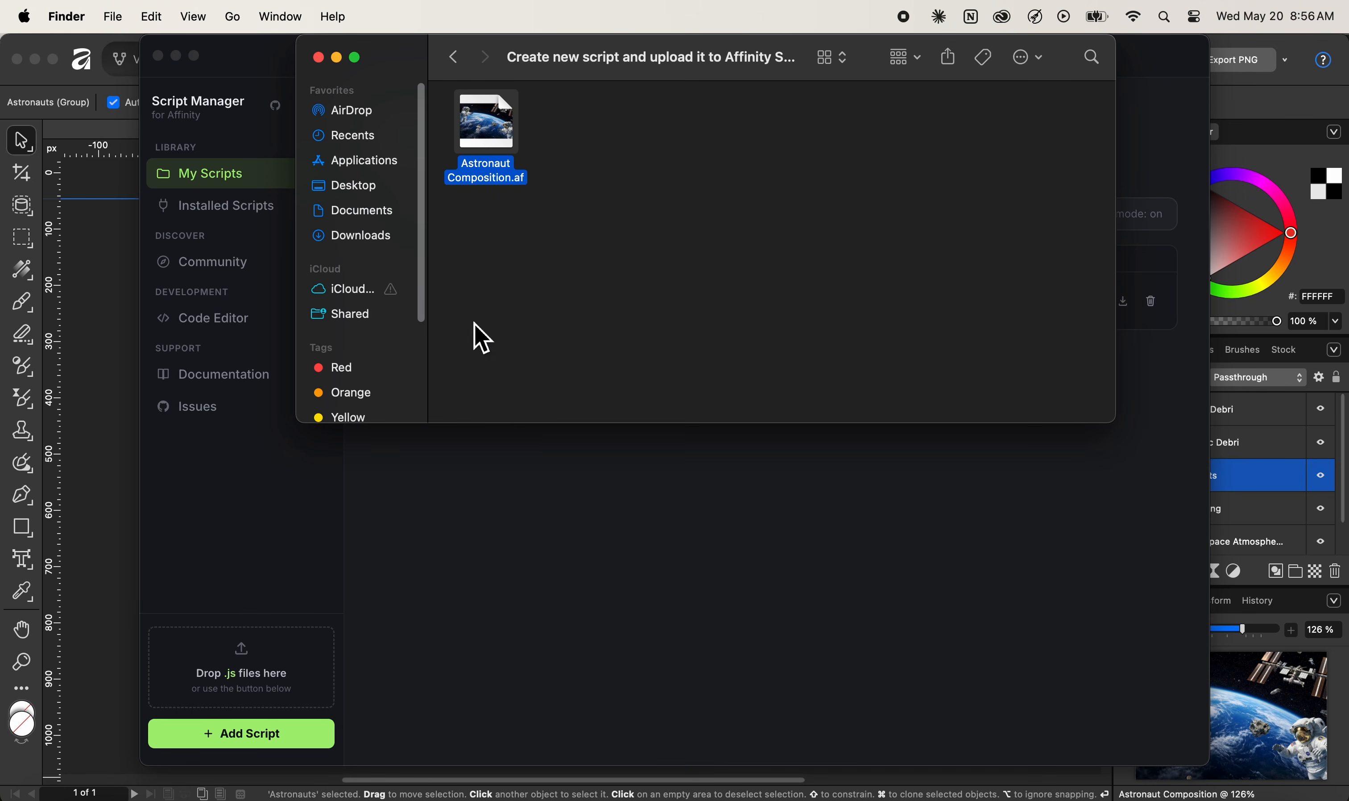
Open Downloads in a new tab, drag pattern-generator.zip to Script Manager, and dismiss the .js-only alert
right_click(377, 239)
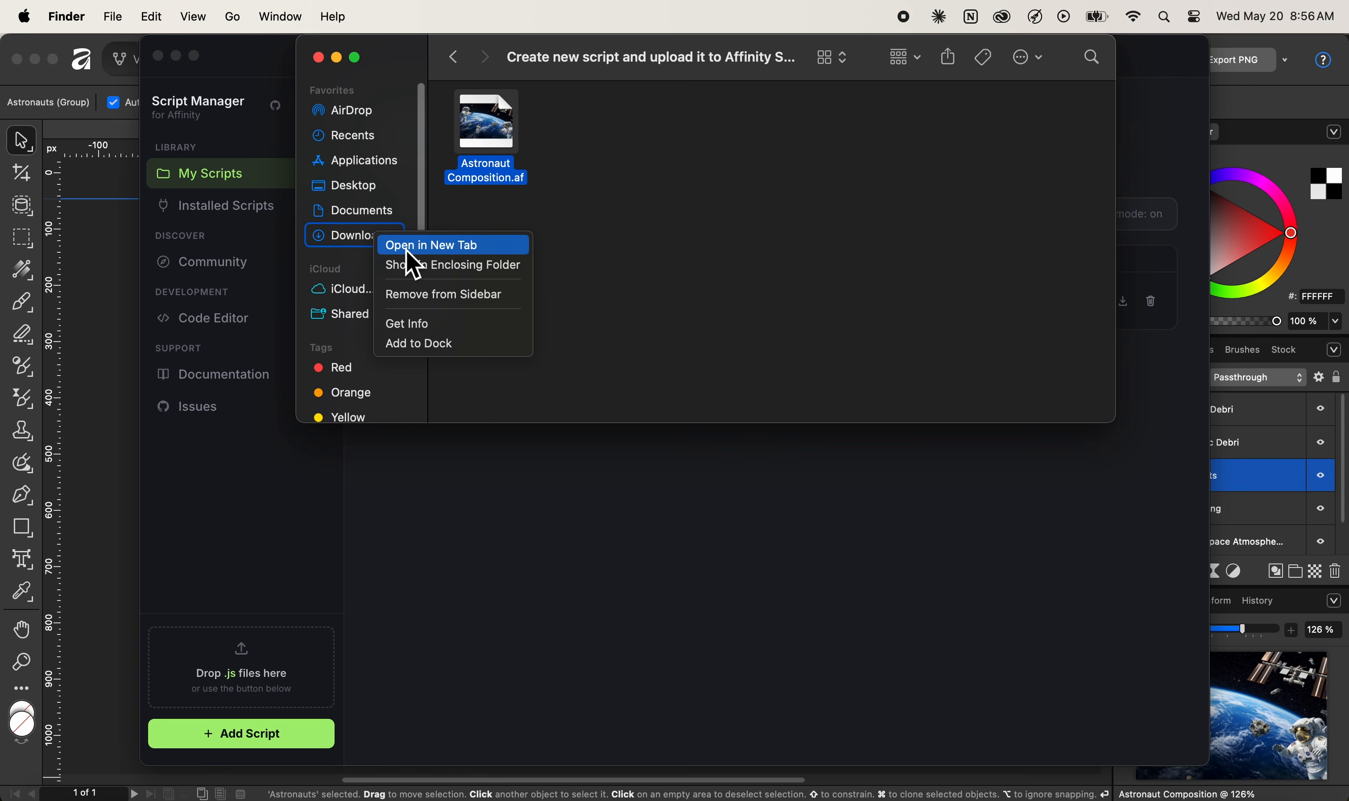
left_click(412, 249)
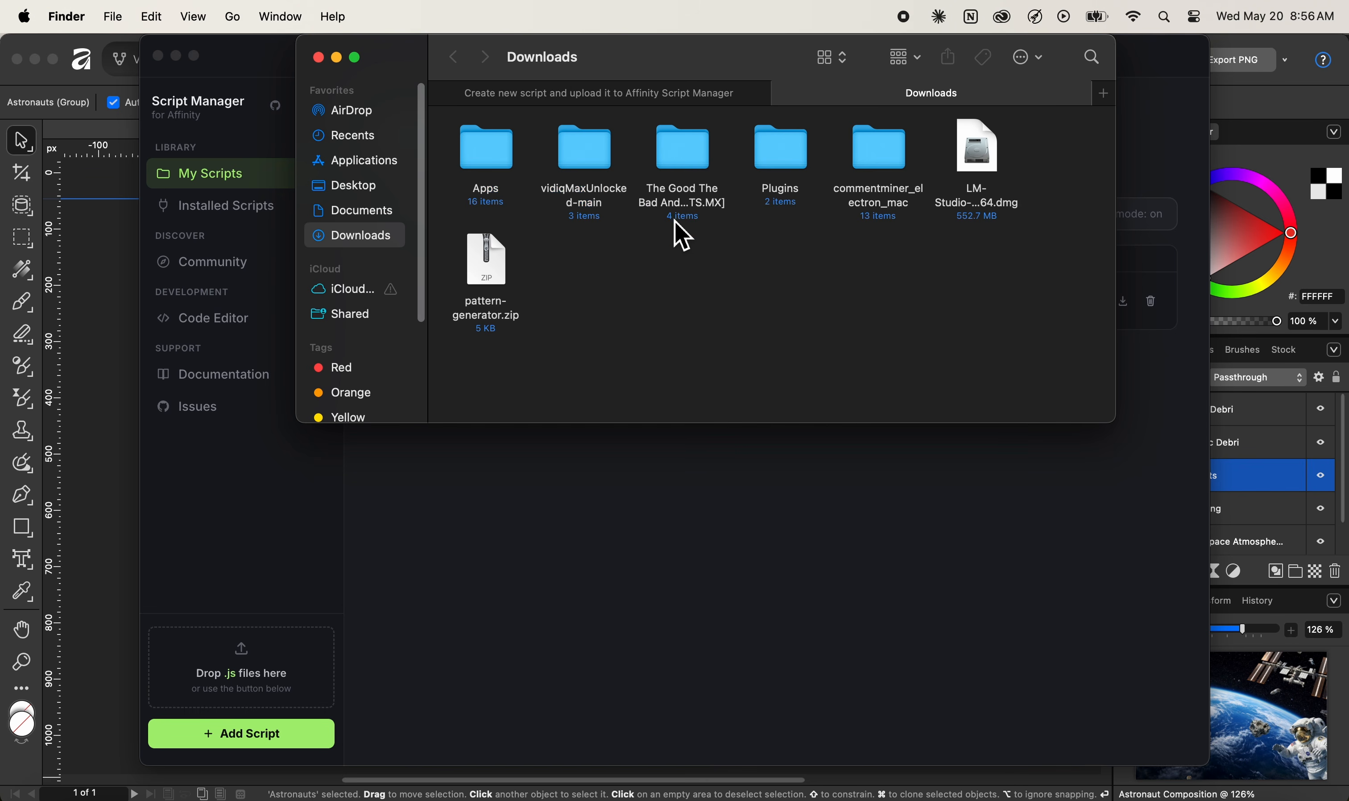
left_click(485, 263)
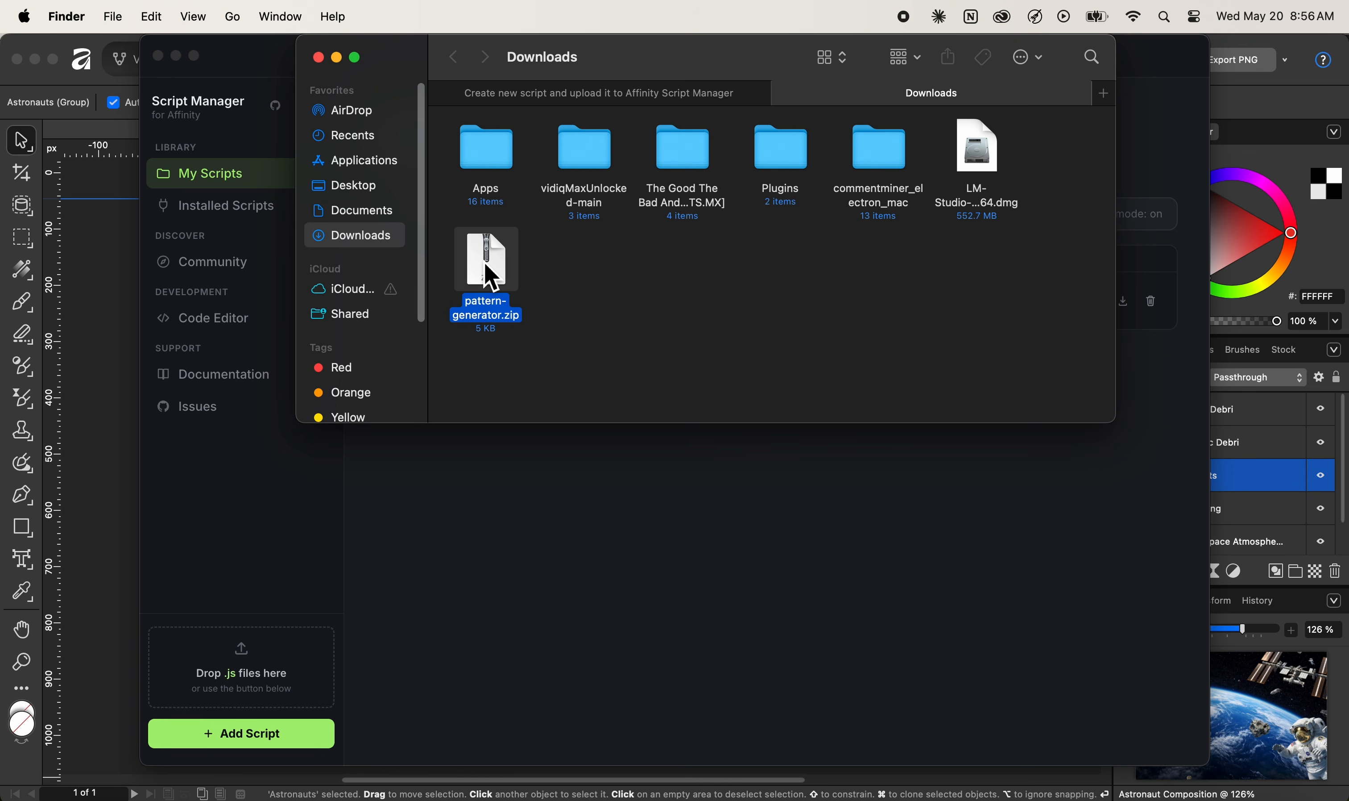
left_click_drag(491, 280, 232, 649)
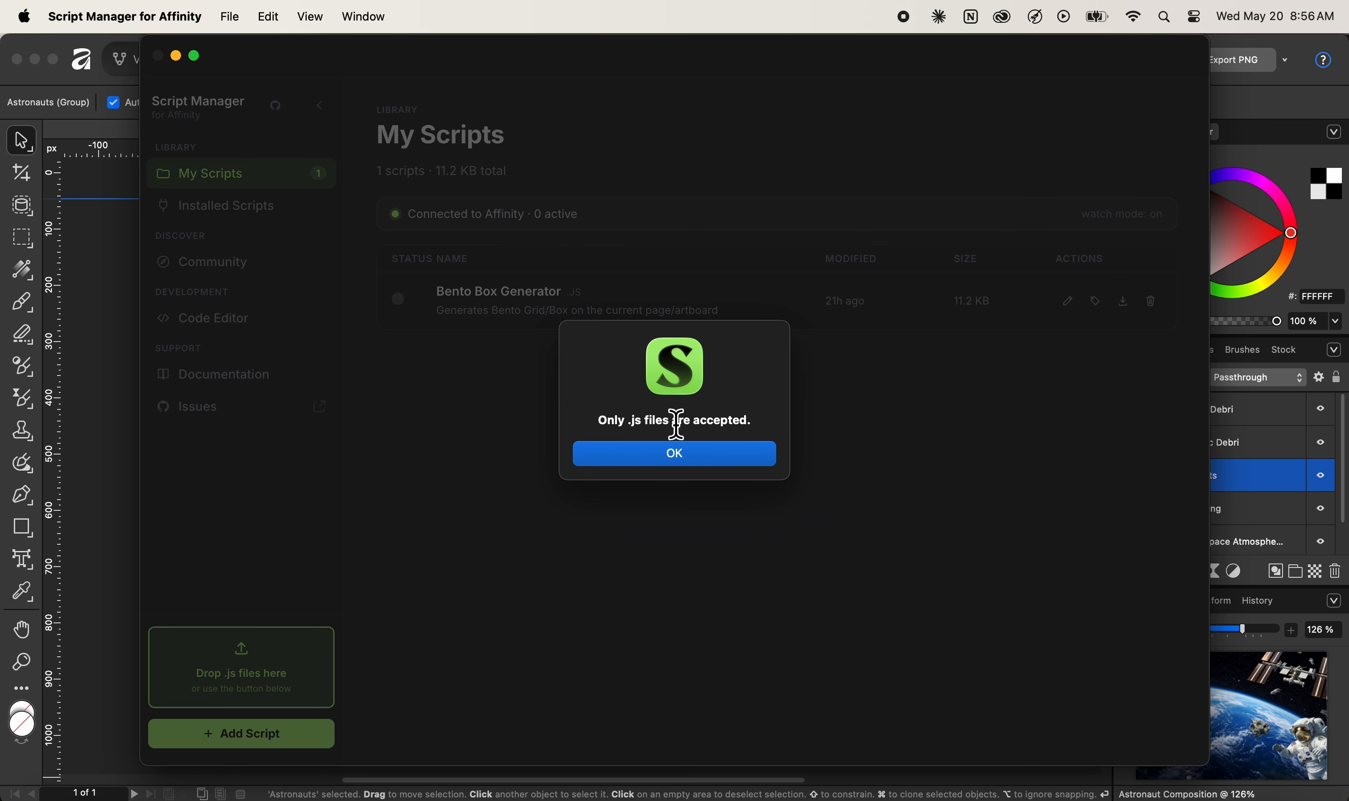
left_click(695, 464)
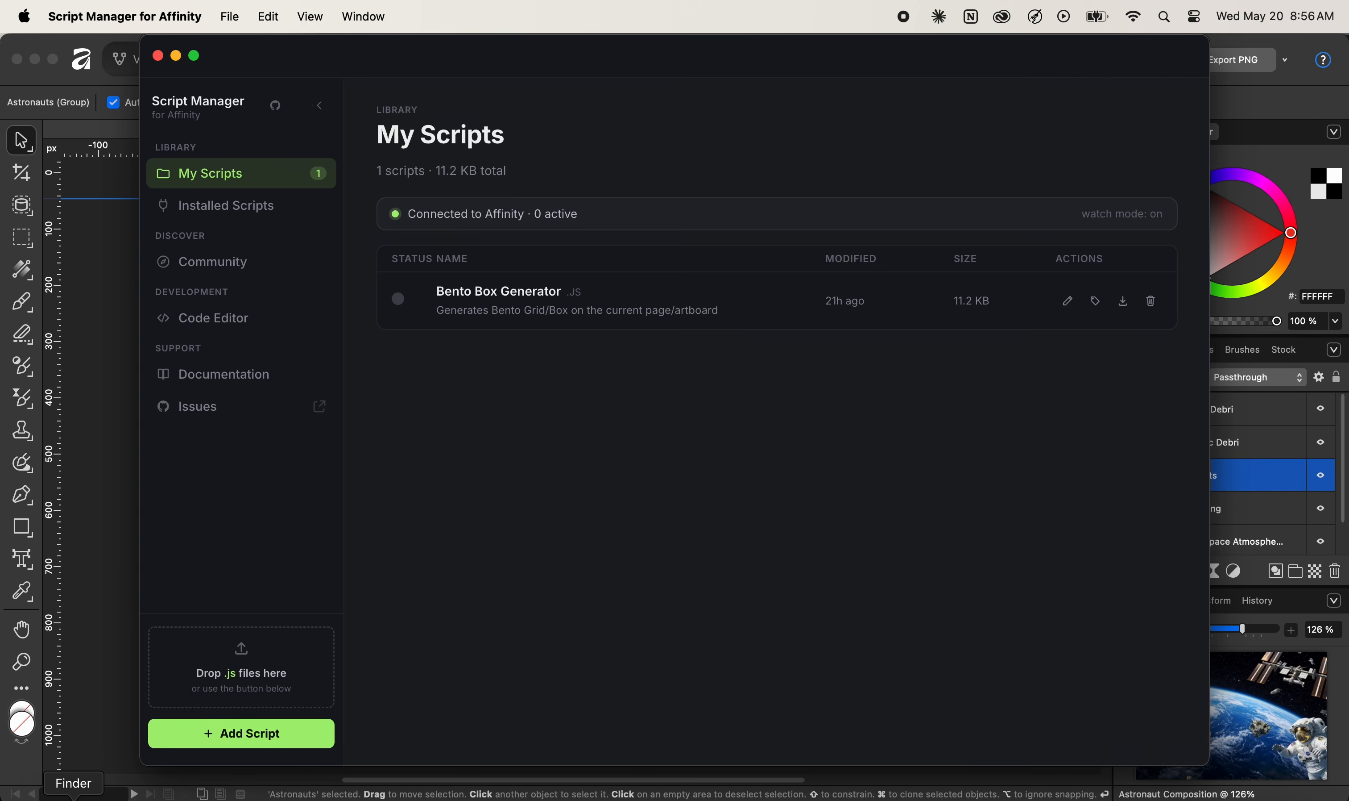
Unzip pattern-generator.zip and add the extracted pattern-generator.js to Script Manager's library
left_click(74, 797)
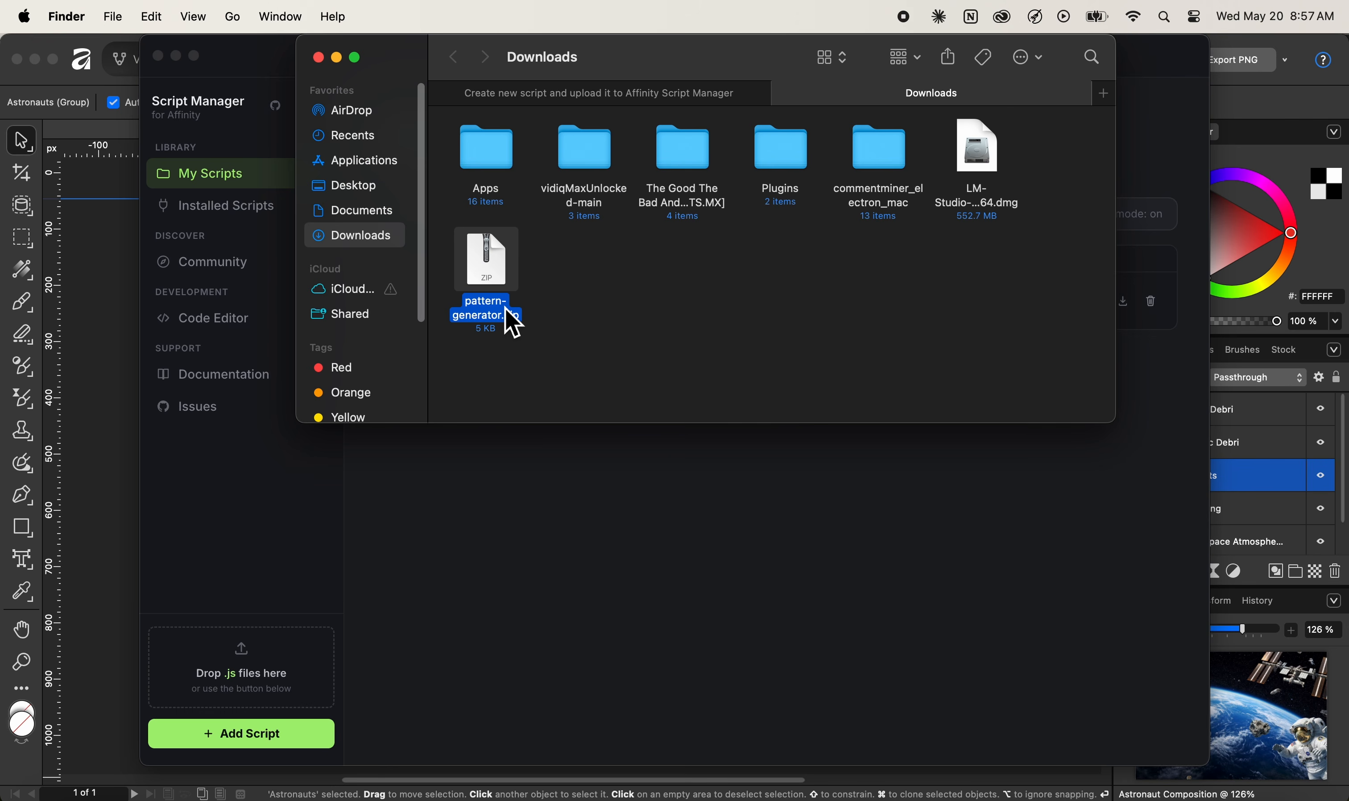
double_click(505, 277)
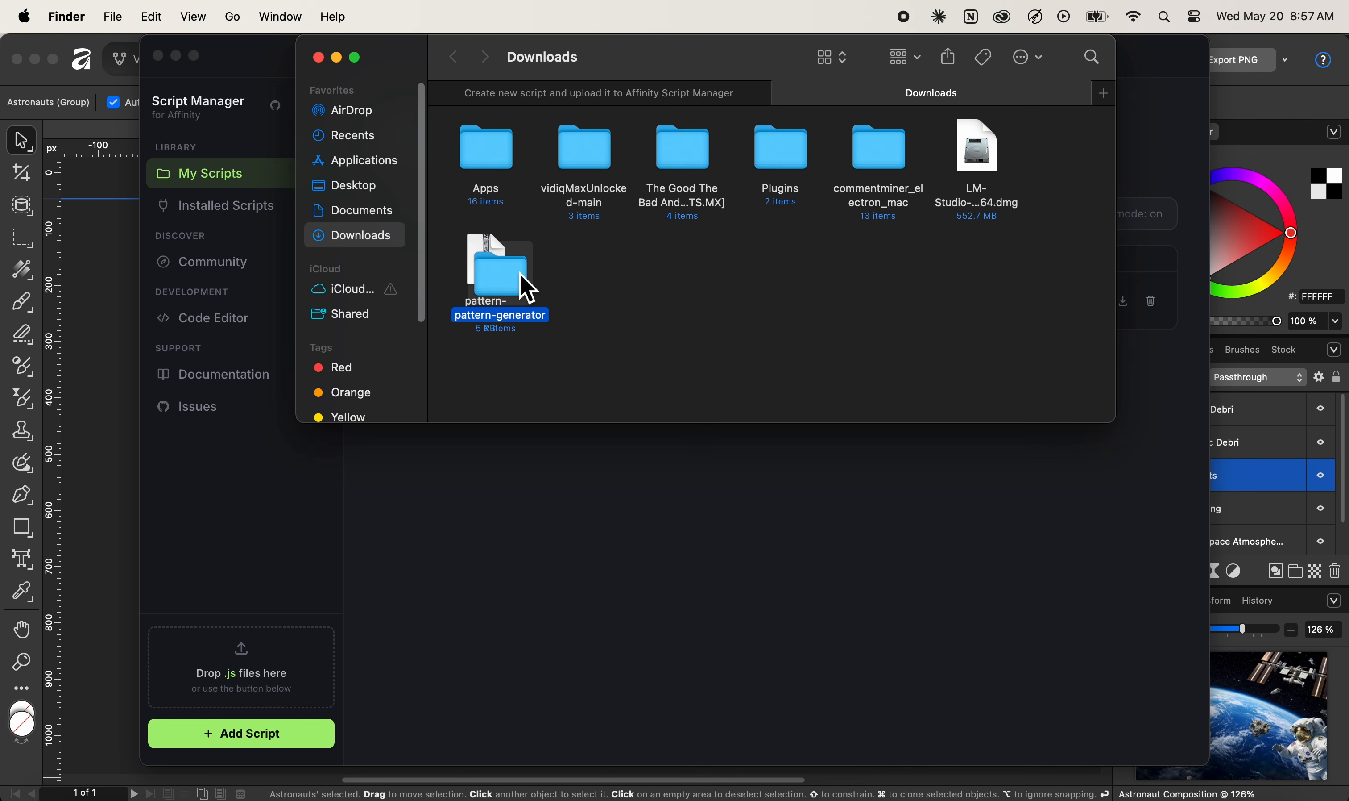
double_click(522, 289)
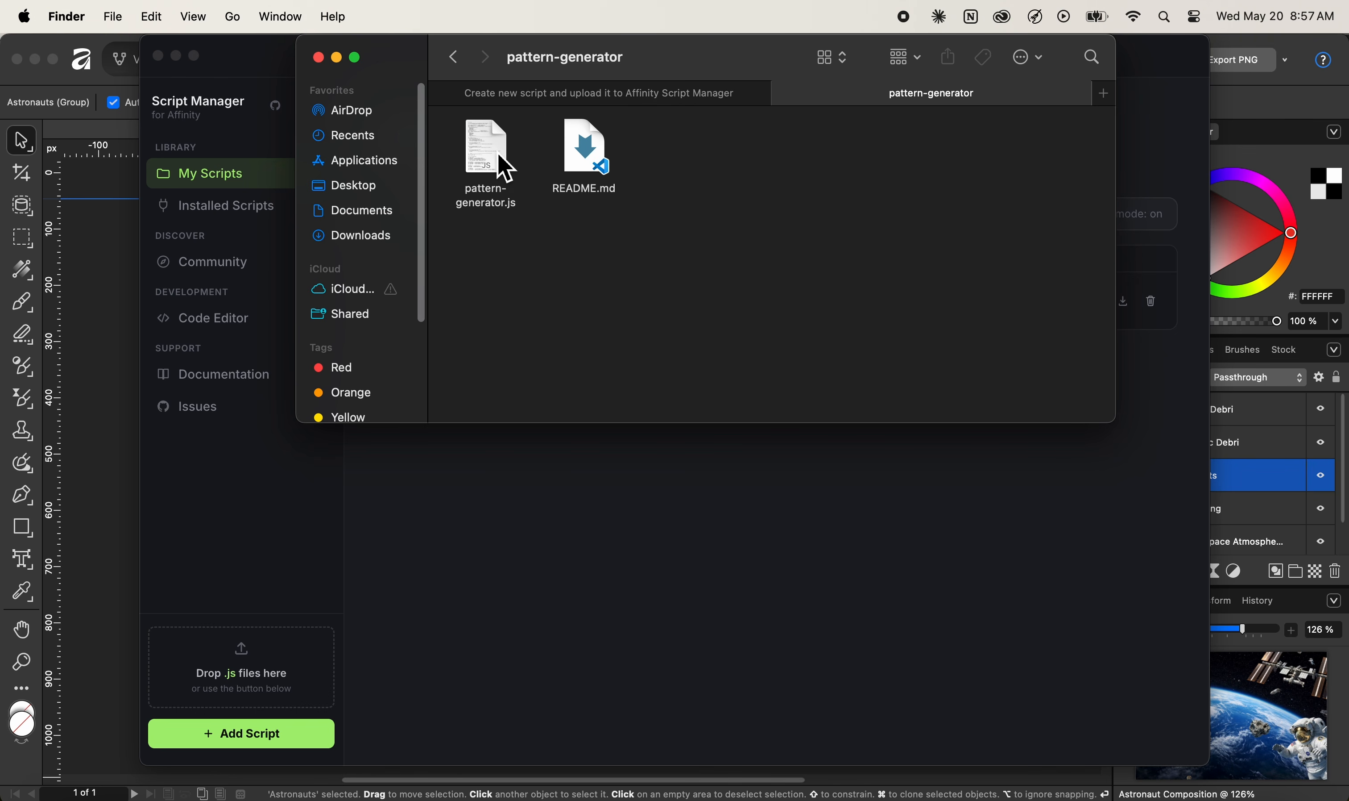
left_click(504, 169)
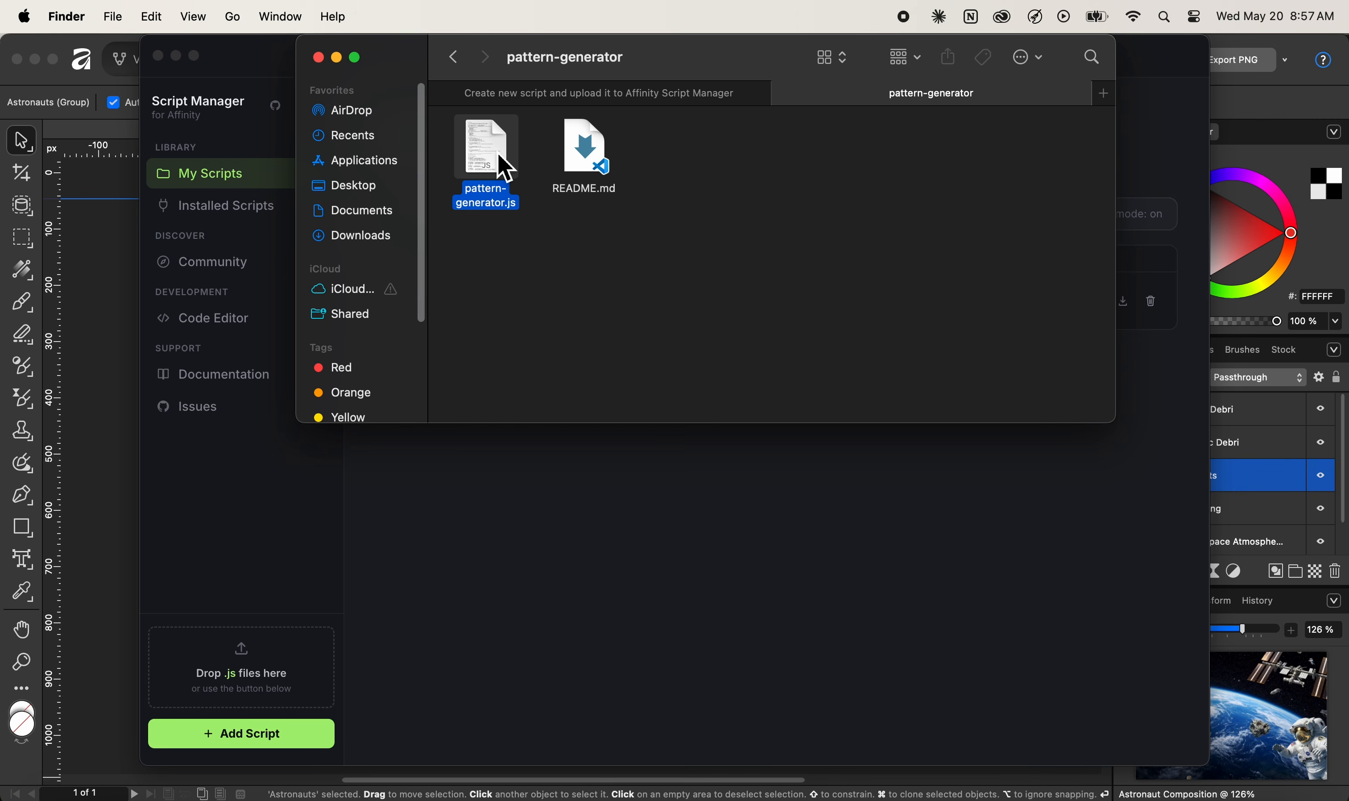
left_click_drag(504, 169, 236, 658)
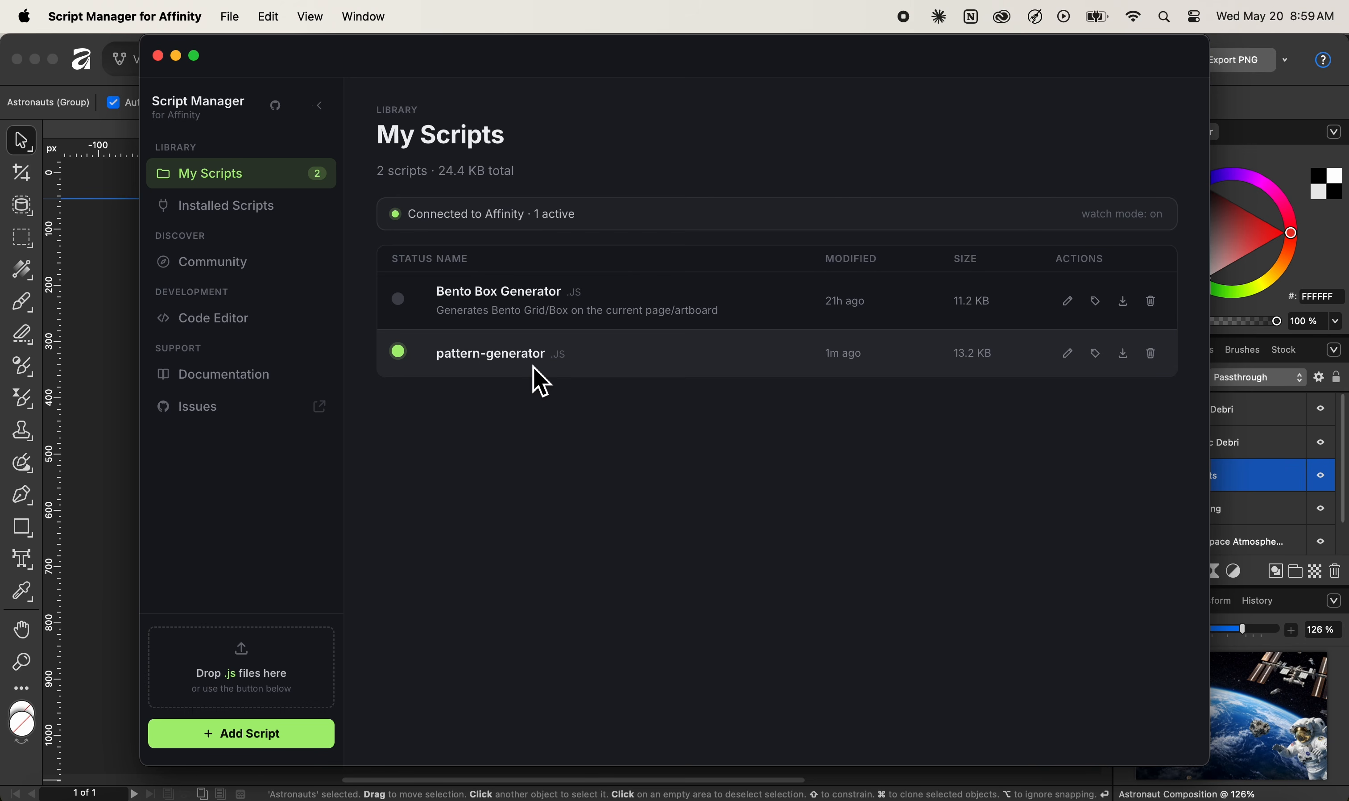
Download pattern-generator into the local library, then return to Affinity
left_click(274, 227)
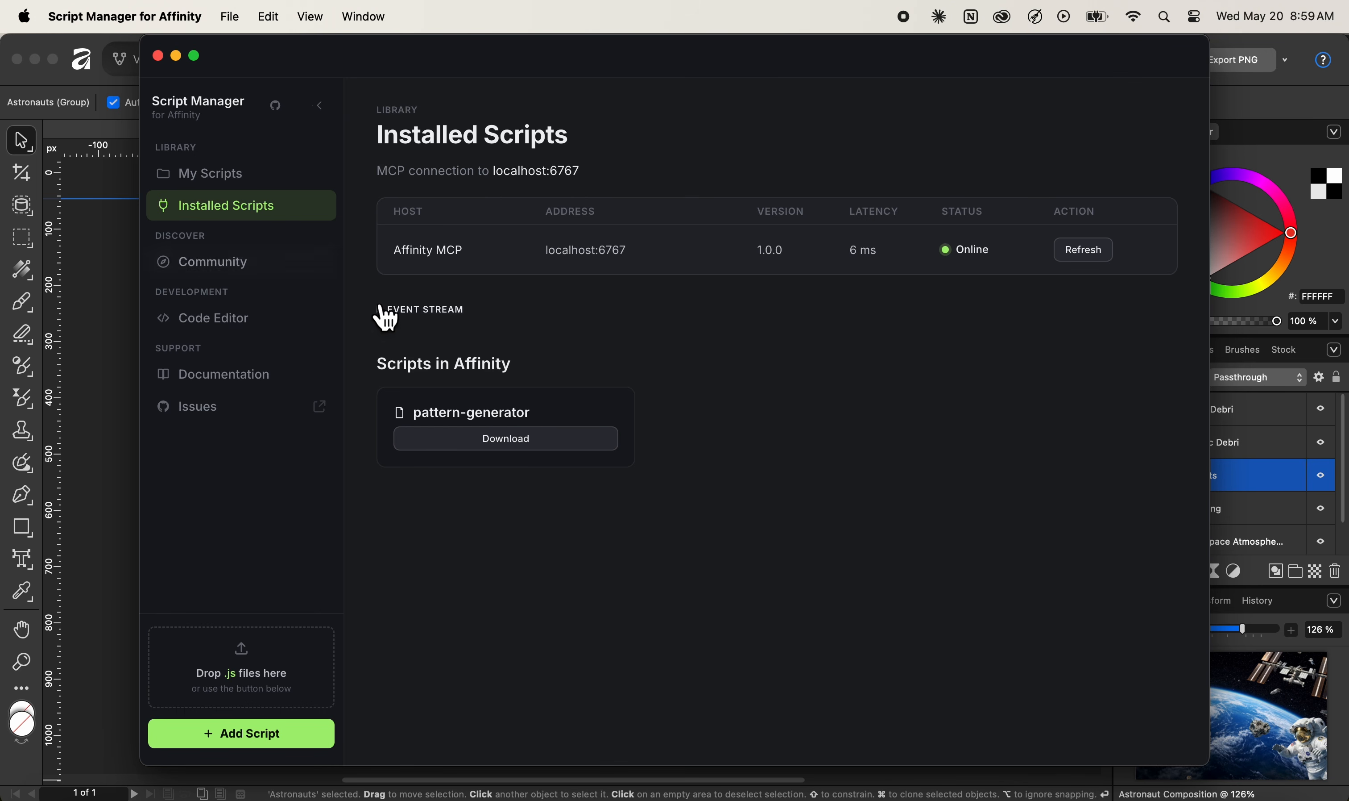
left_click(519, 440)
left_click(794, 466)
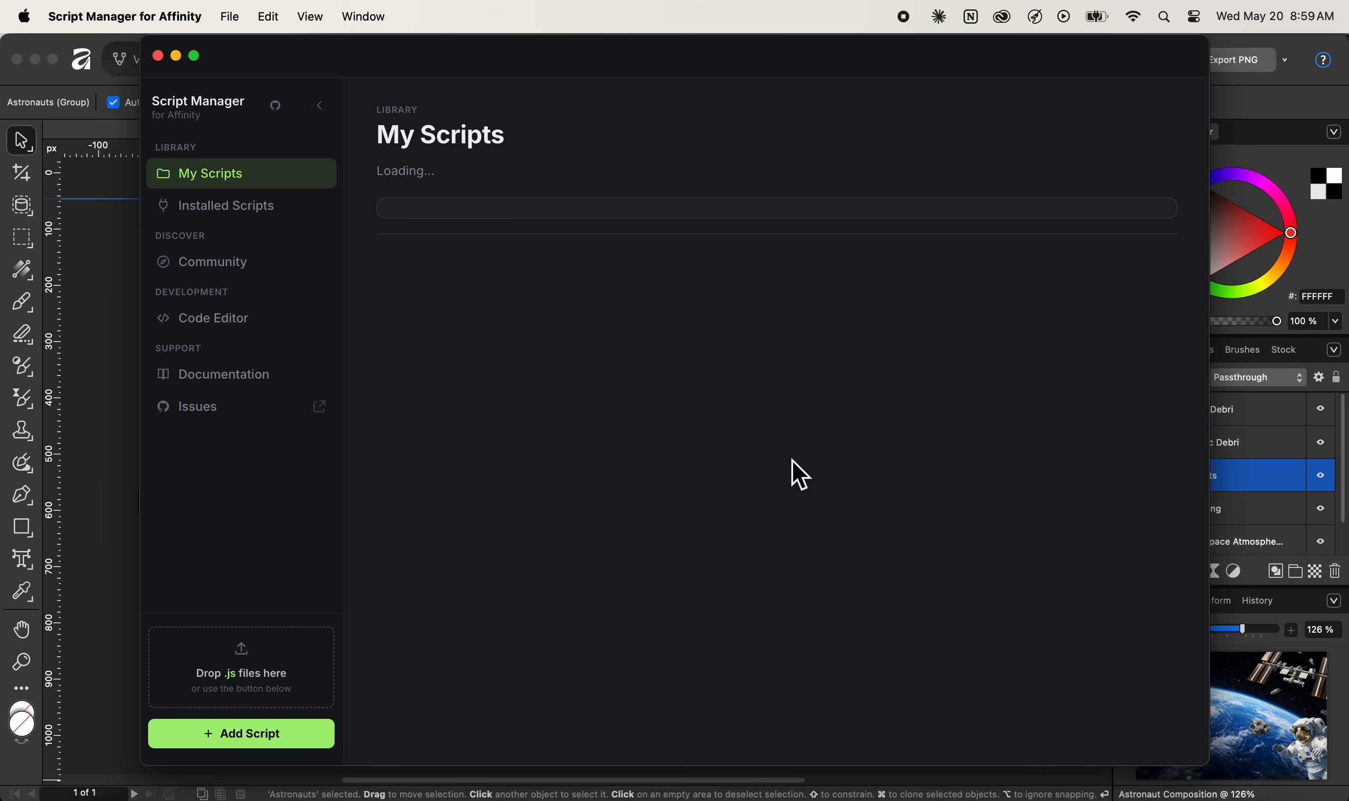
left_click(109, 506)
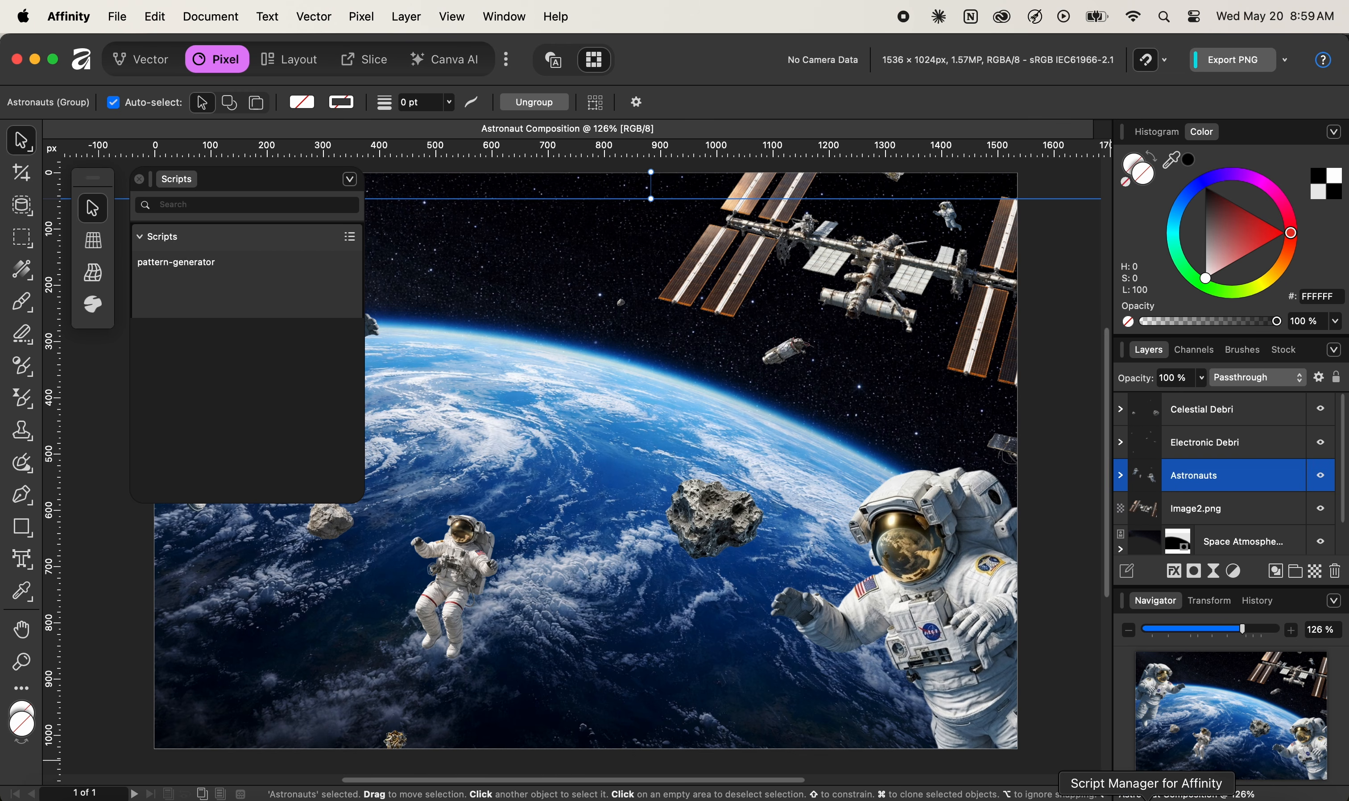
Back in Affinity, run pattern-generator from the Scripts panel to open the Pattern Generator dialog
left_click(1146, 797)
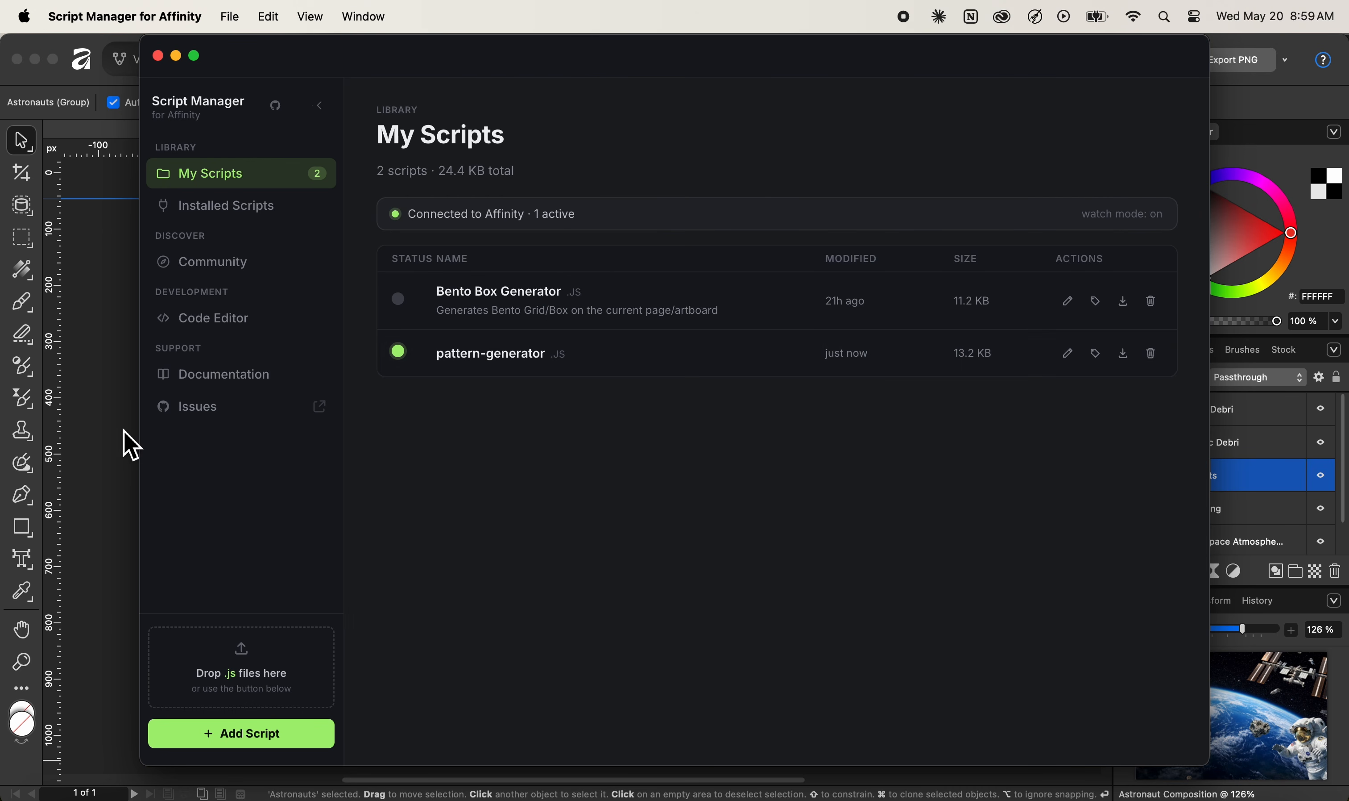
left_click(126, 446)
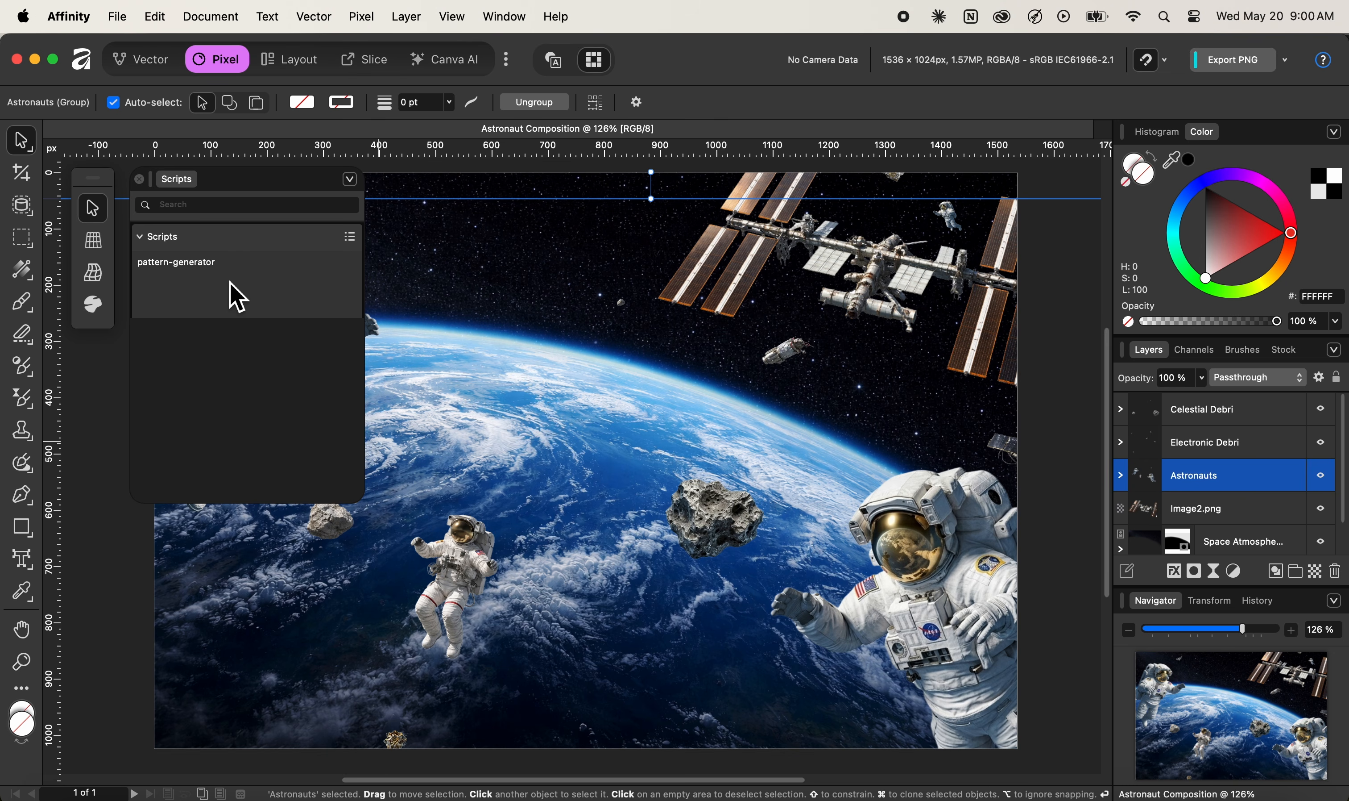
double_click(236, 299)
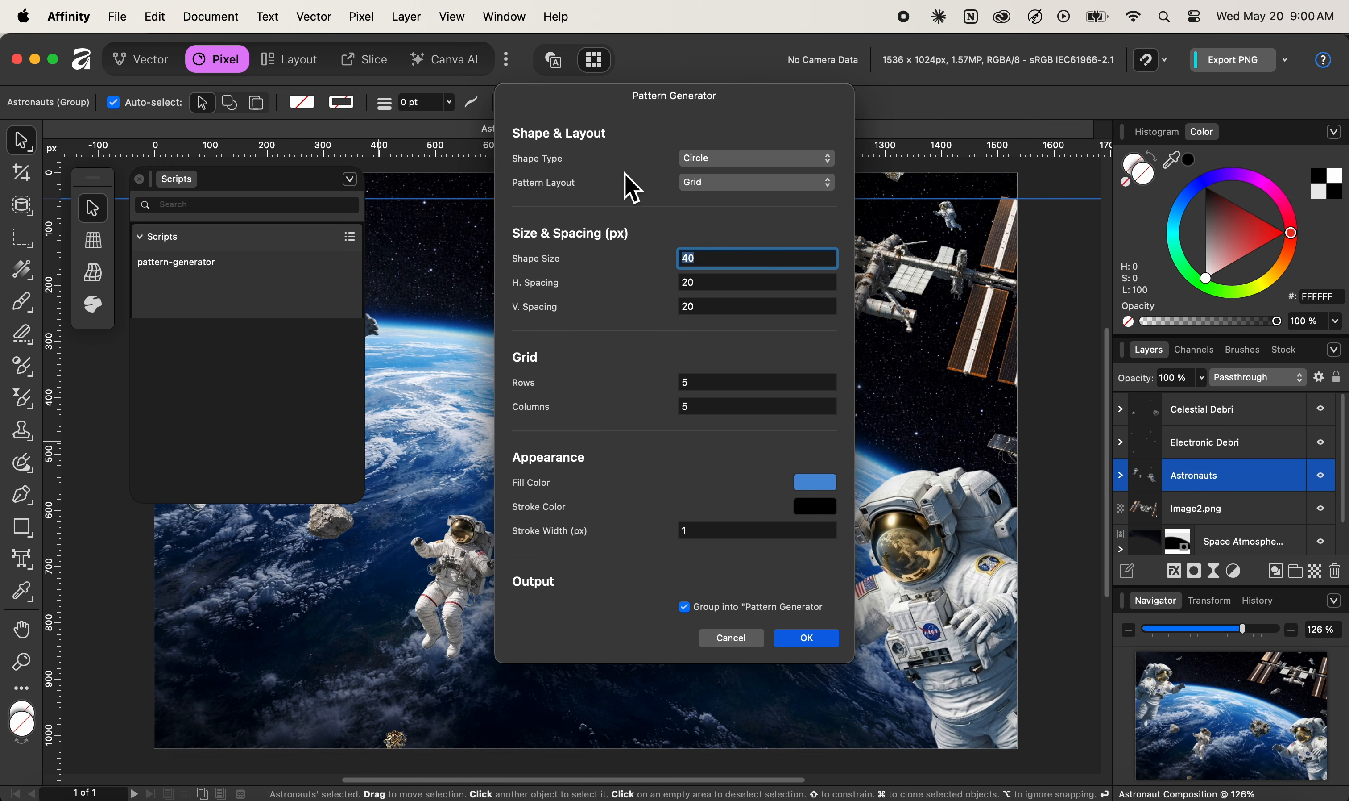
Generate a pattern of Square shapes in a Honeycomb layout with orange fill
left_click(749, 164)
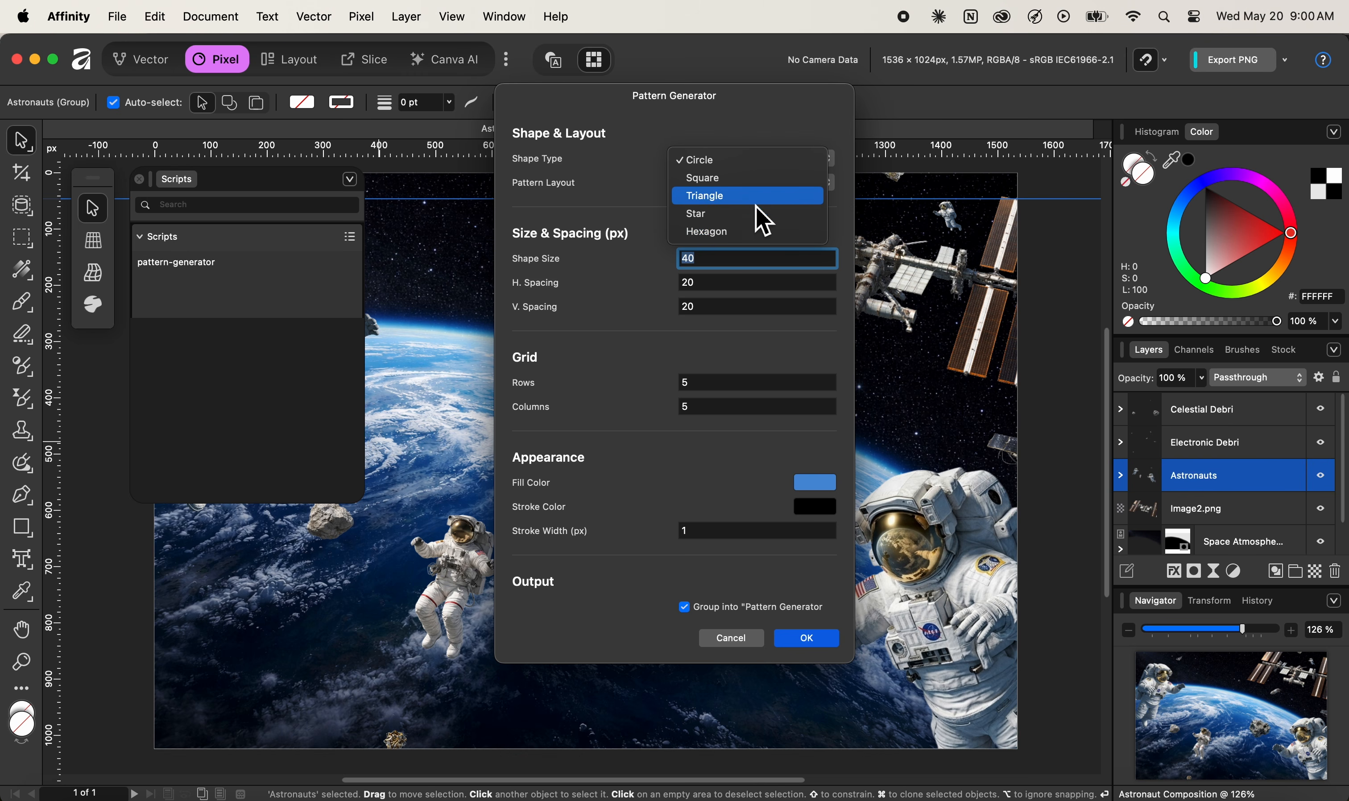
left_click(759, 182)
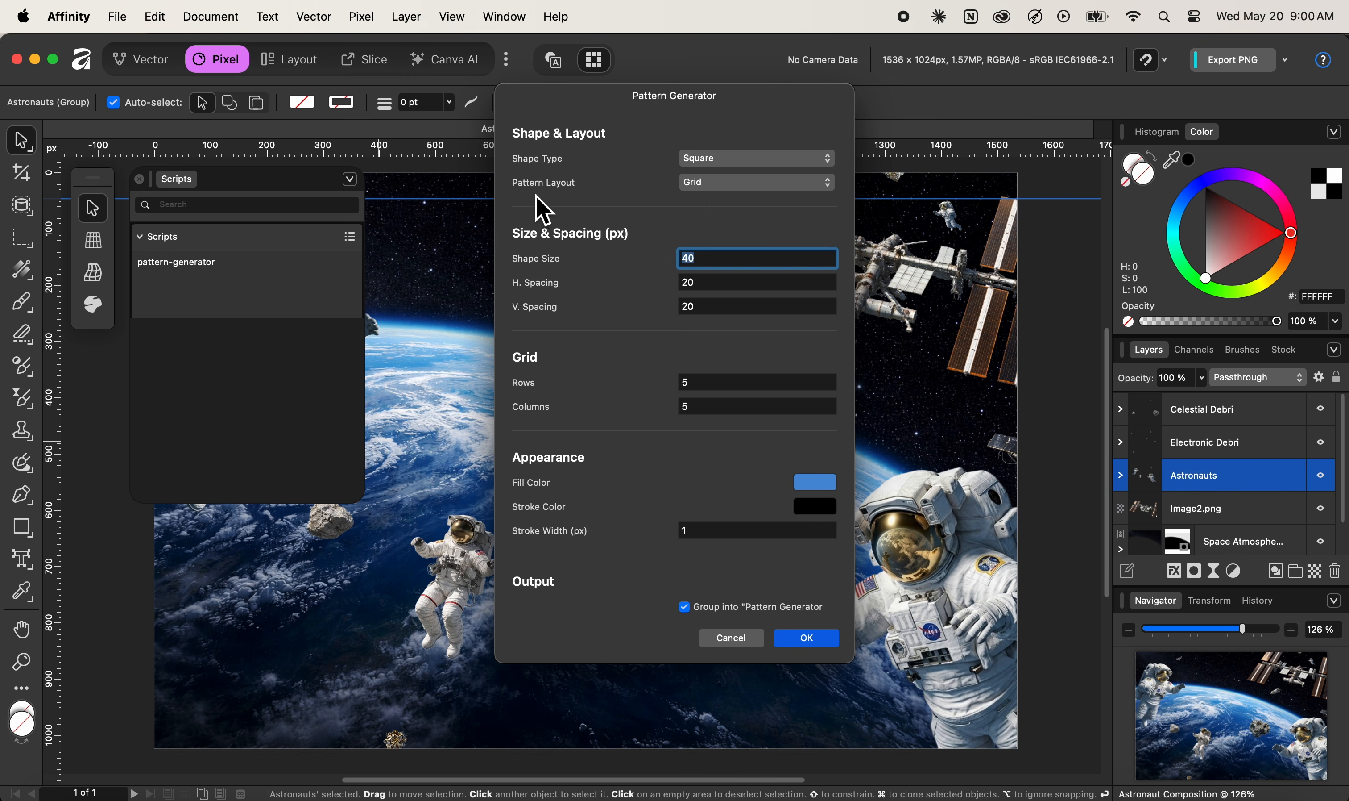
left_click(738, 185)
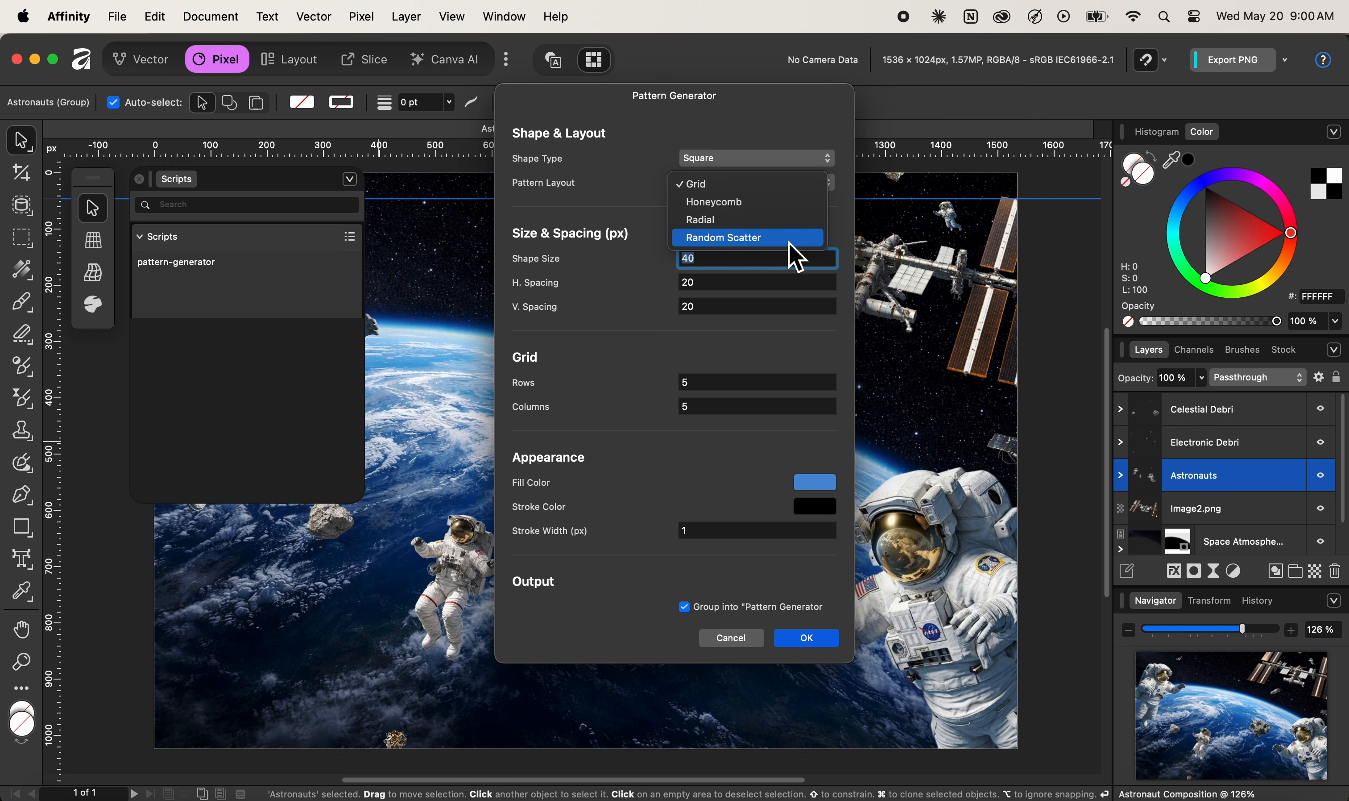
left_click(780, 203)
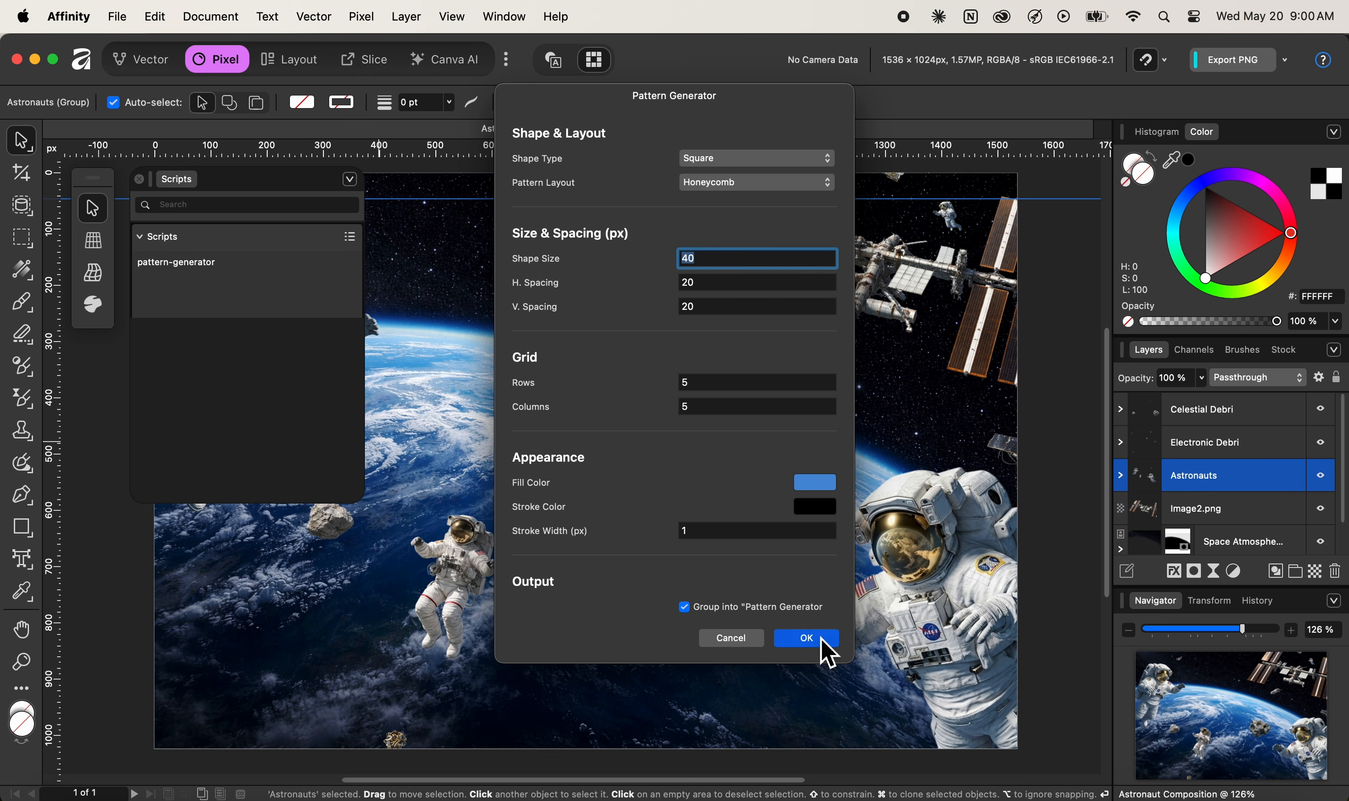
left_click(823, 489)
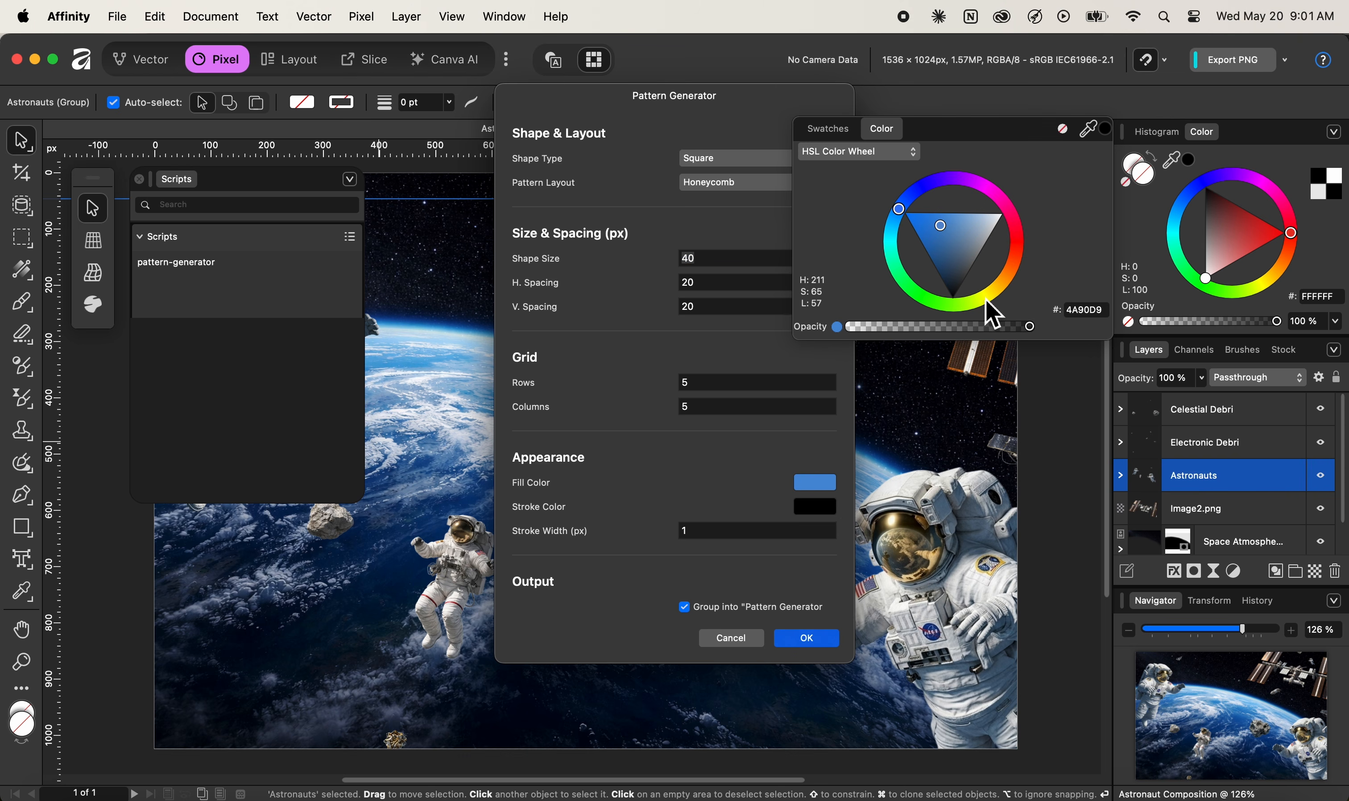
mouse_move(1015, 277)
left_mouse_down()
mouse_move(1017, 251)
mouse_move(1015, 271)
left_mouse_up()
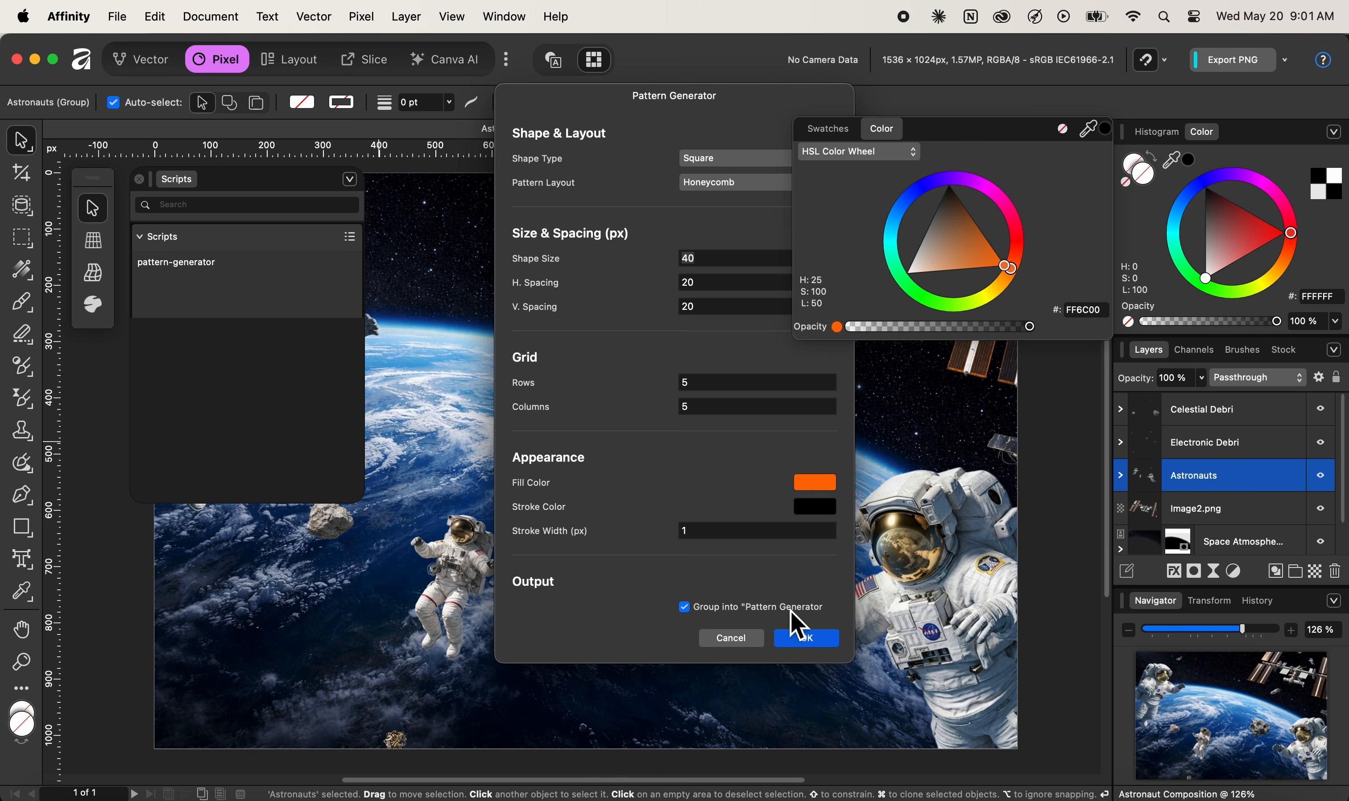
left_click(805, 641)
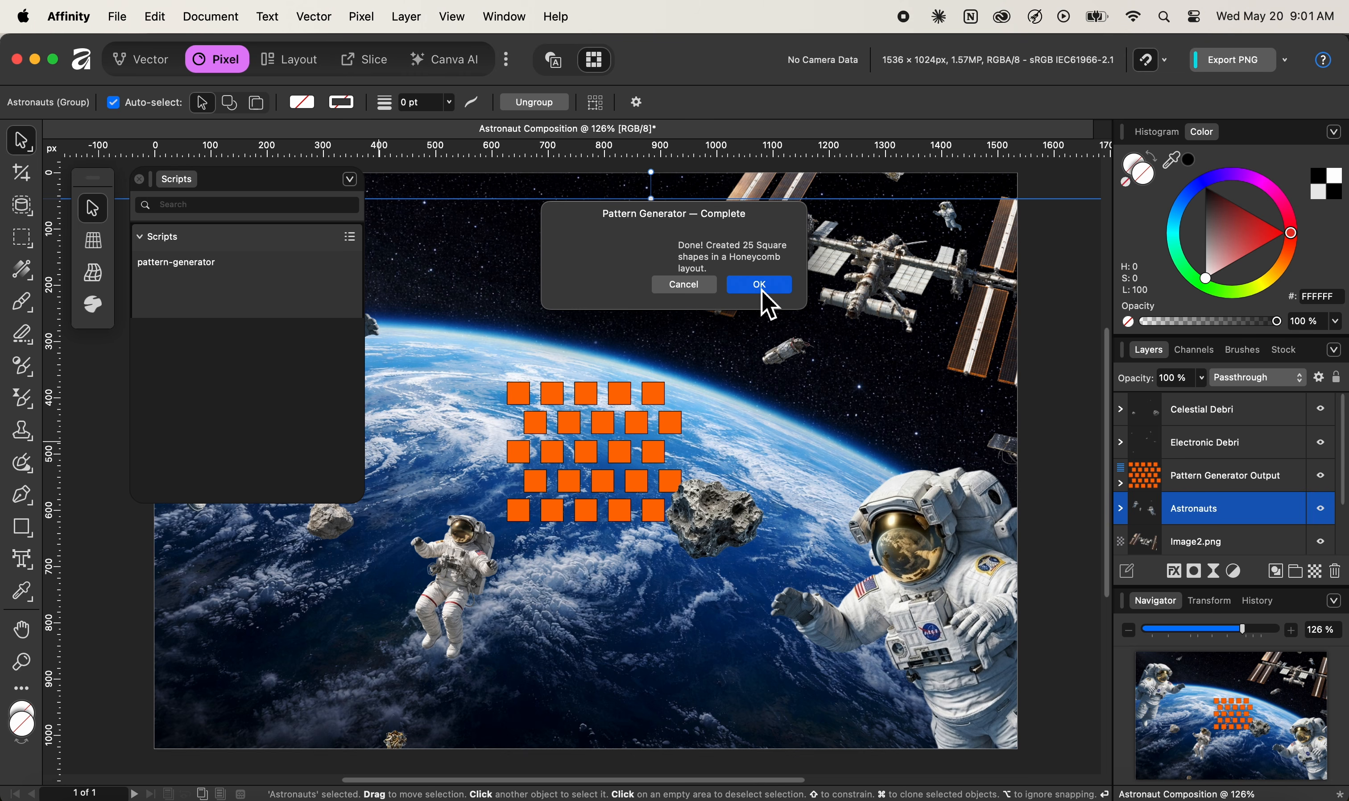
Dismiss the completion alert, select the Electronic Debri group, and bring Script Manager forward
left_click(762, 292)
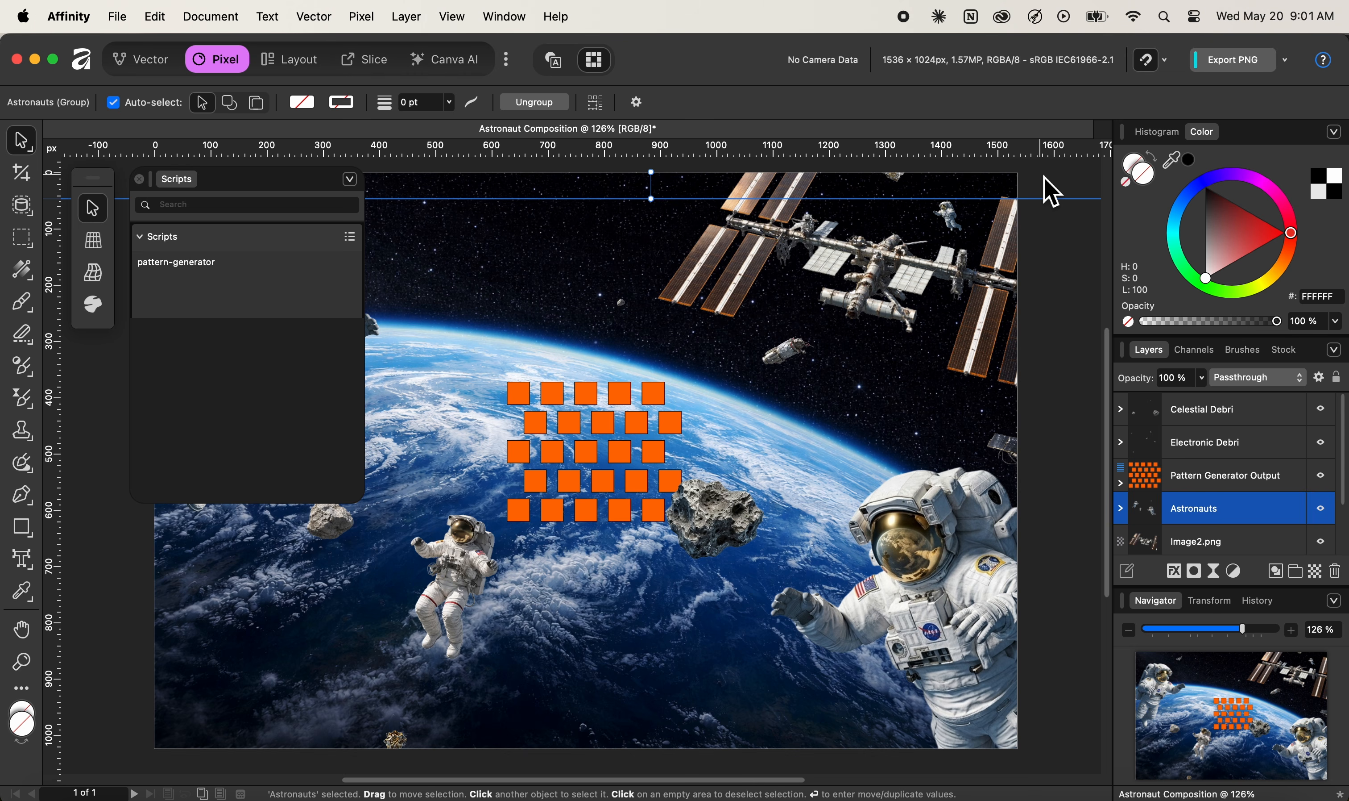
left_click(1044, 176)
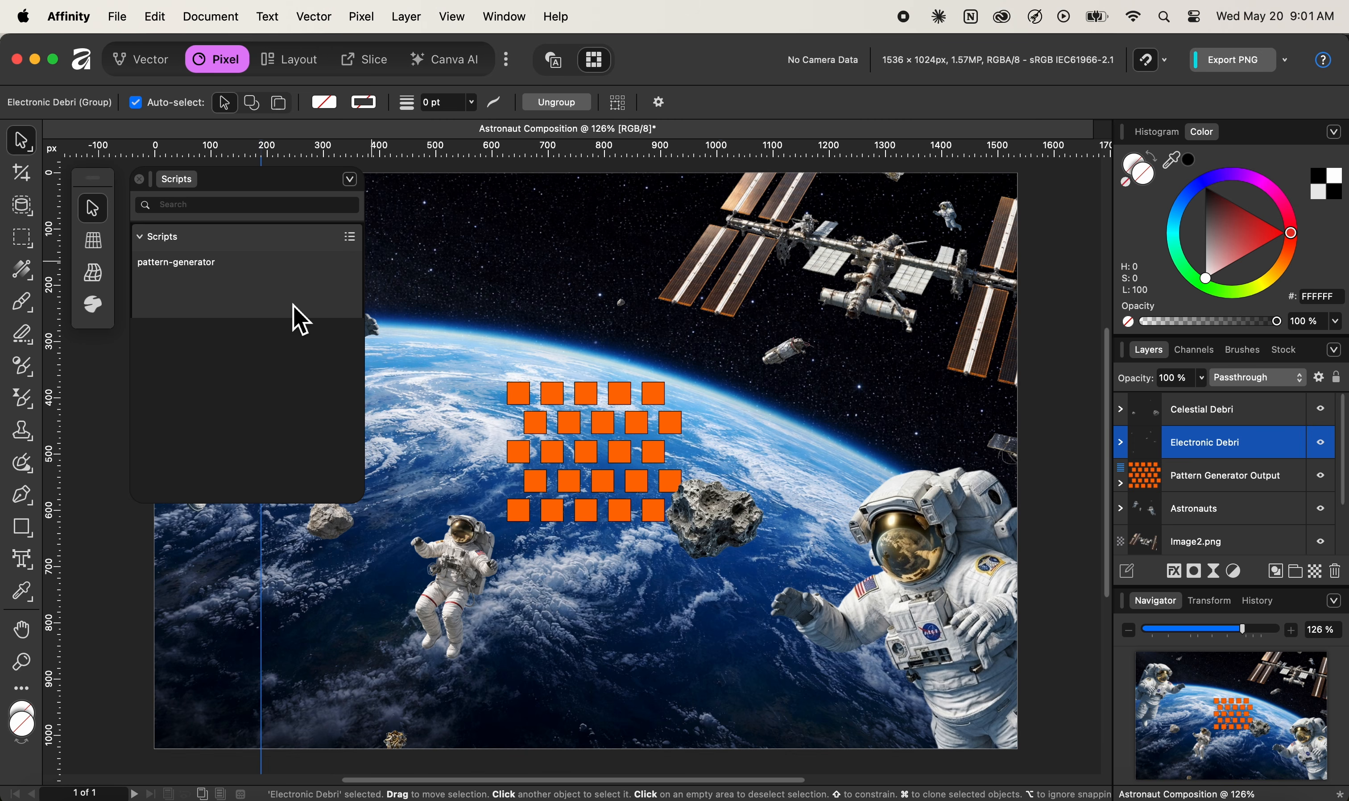
left_click(1147, 796)
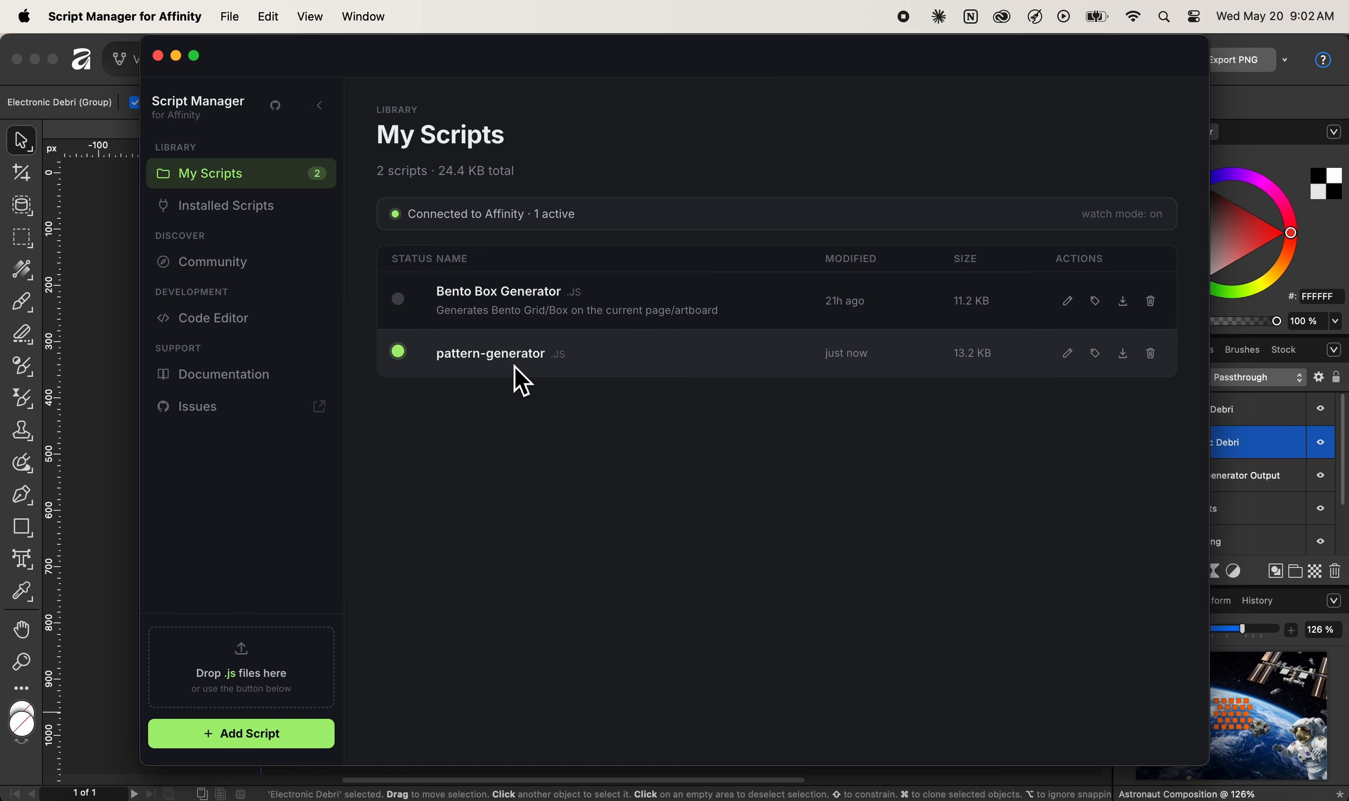
Show the Community Scripts page listing 61 scripts such as 3D fun and Affinity Logo Grid
left_click(259, 263)
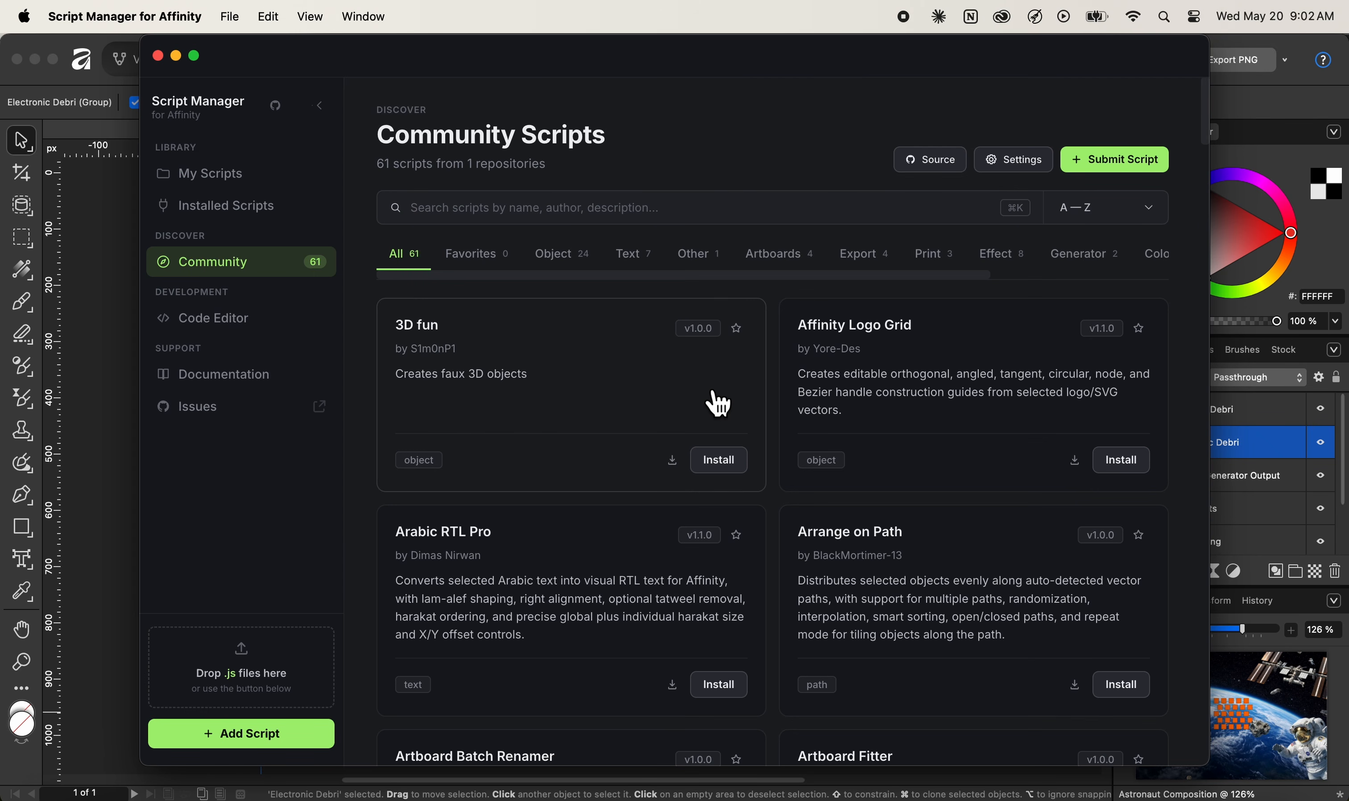